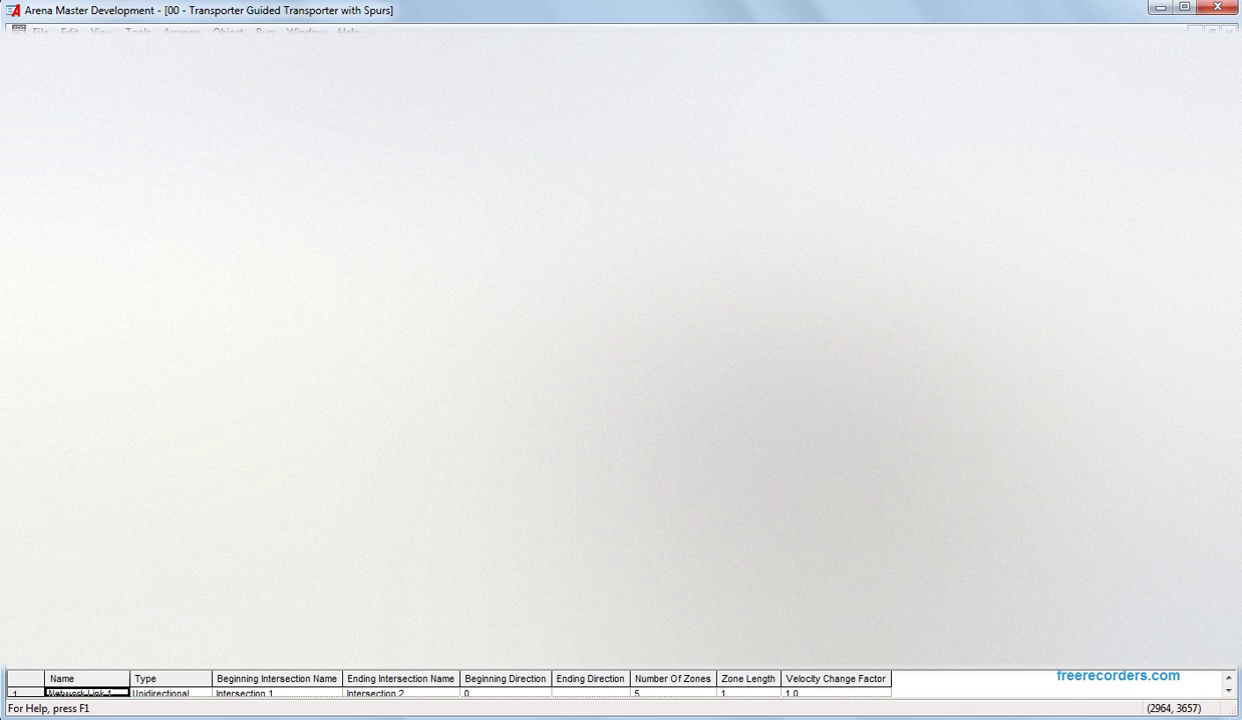
Close the guided transporter with spurs model without saving its changes and start a new blank model.
{"action": "key", "text": "F5"}
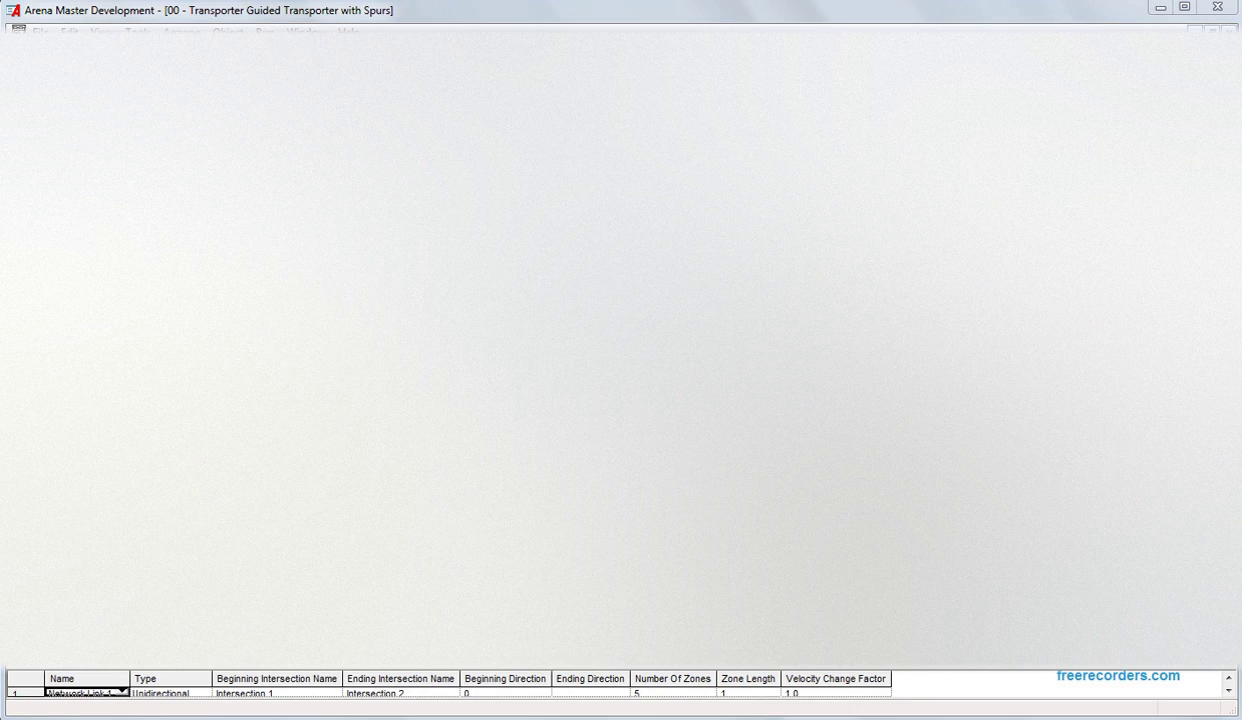
{"action": "key", "text": "n"}
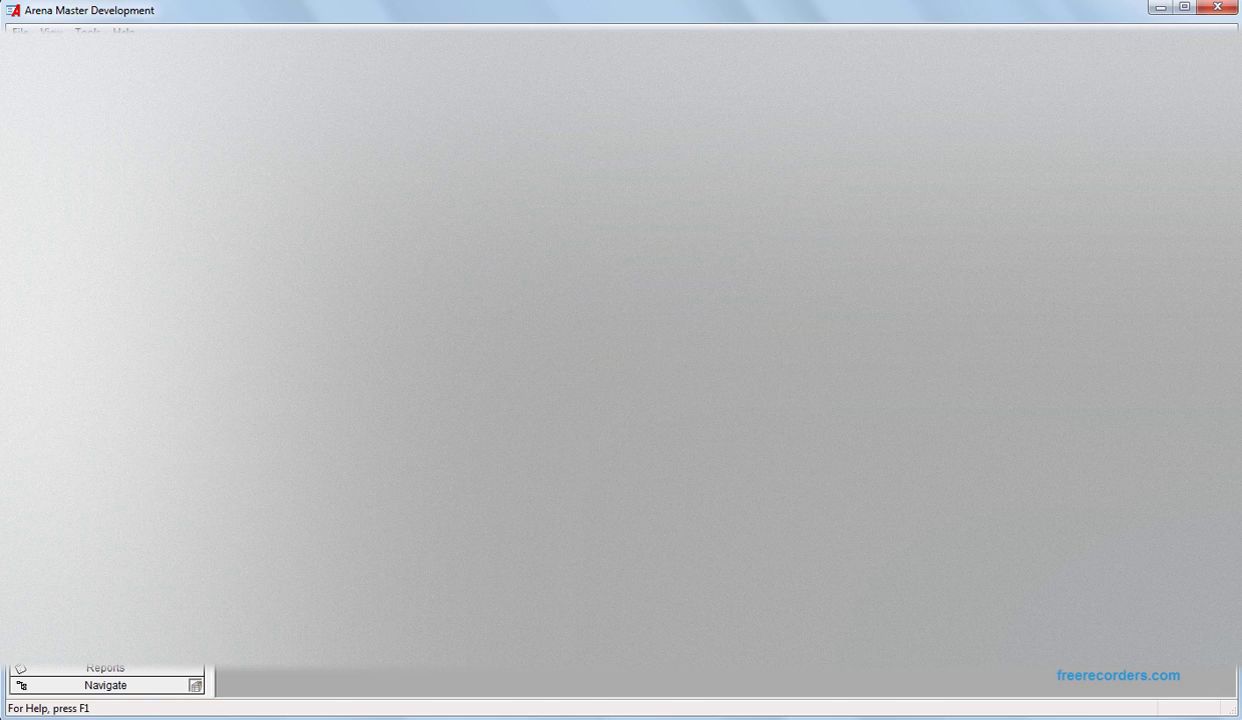
{"action": "key", "text": "ctrl+o"}
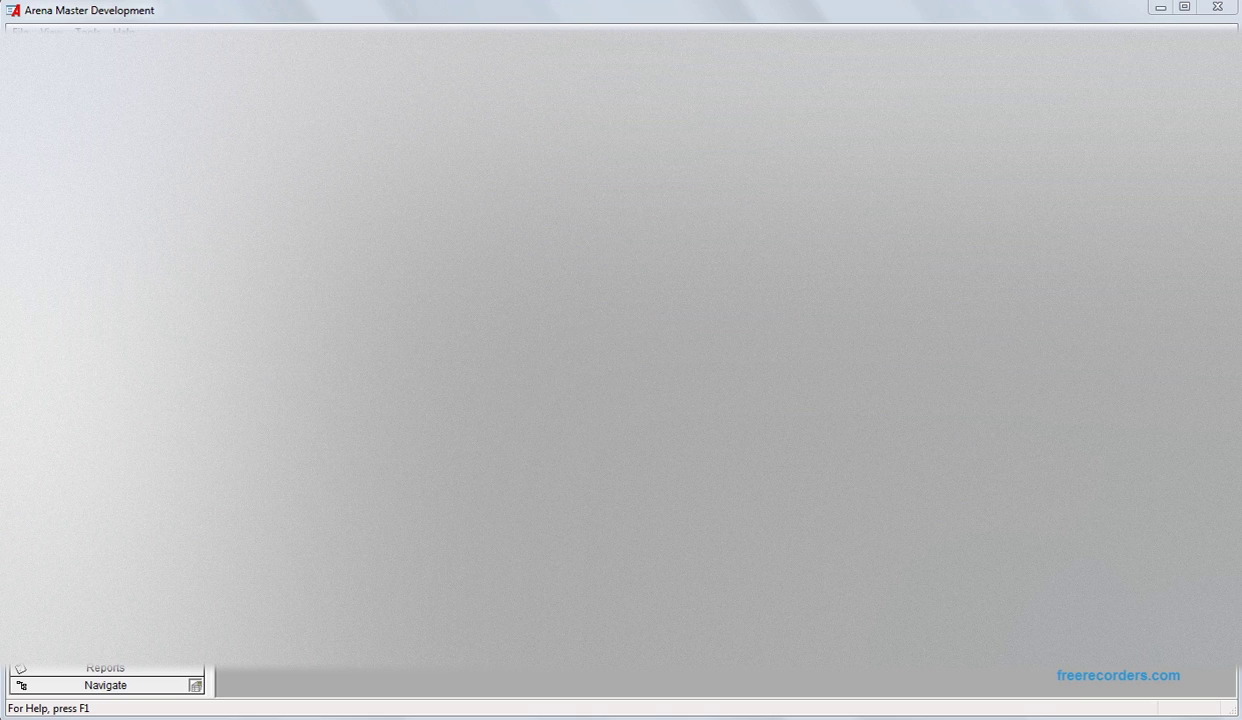
{"action": "key", "text": "Return"}
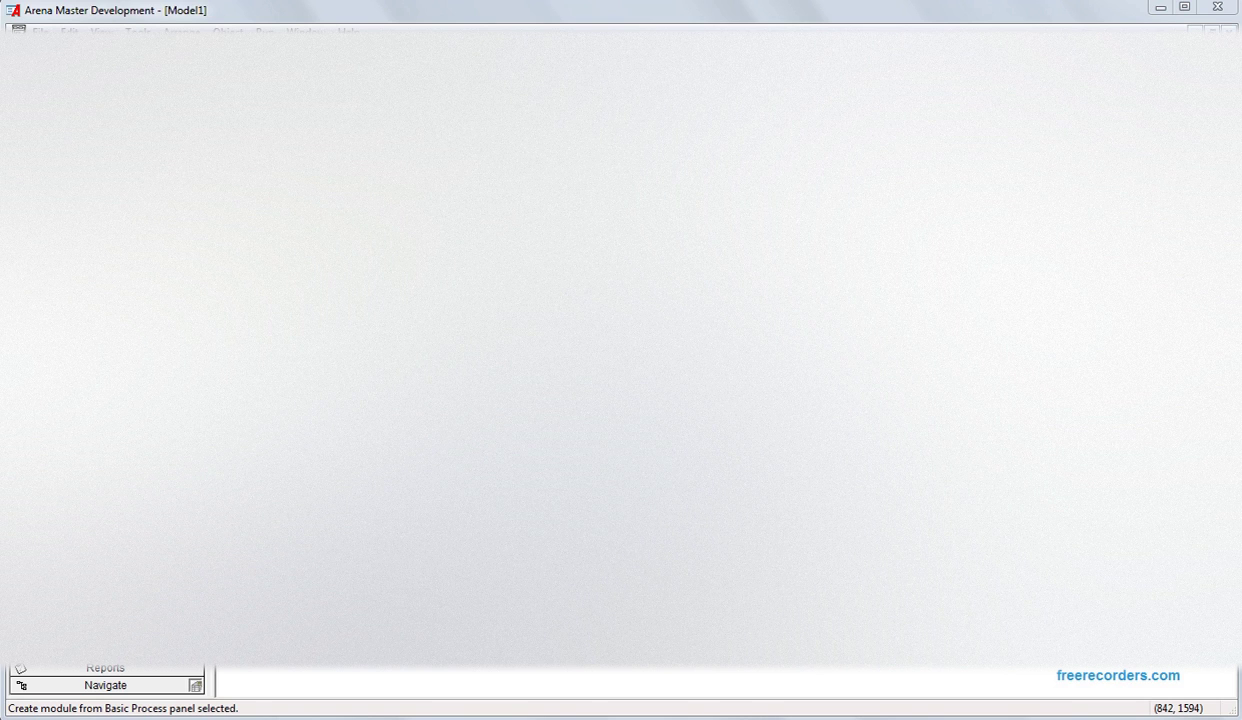
Confirm the Create module's settings and position the module in the flowchart.
{"action": "left_click", "coordinate": [628, 503]}
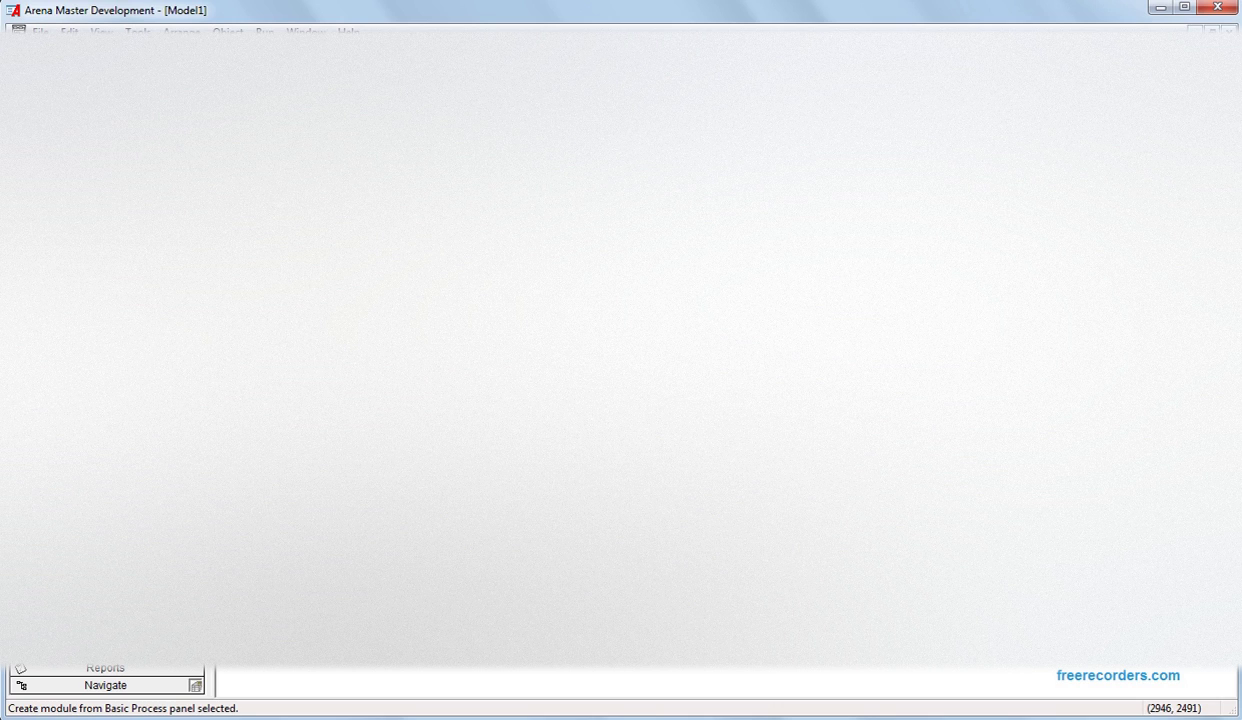
{"action": "left_click", "coordinate": [546, 382]}
{"action": "left_click_drag", "start_coordinate": [314, 366], "coordinate": [367, 348]}
Place an Assign module in the flowchart and define its assignment.
{"action": "left_click_drag", "start_coordinate": [55, 290], "coordinate": [367, 198]}
{"action": "left_click", "coordinate": [367, 198]}
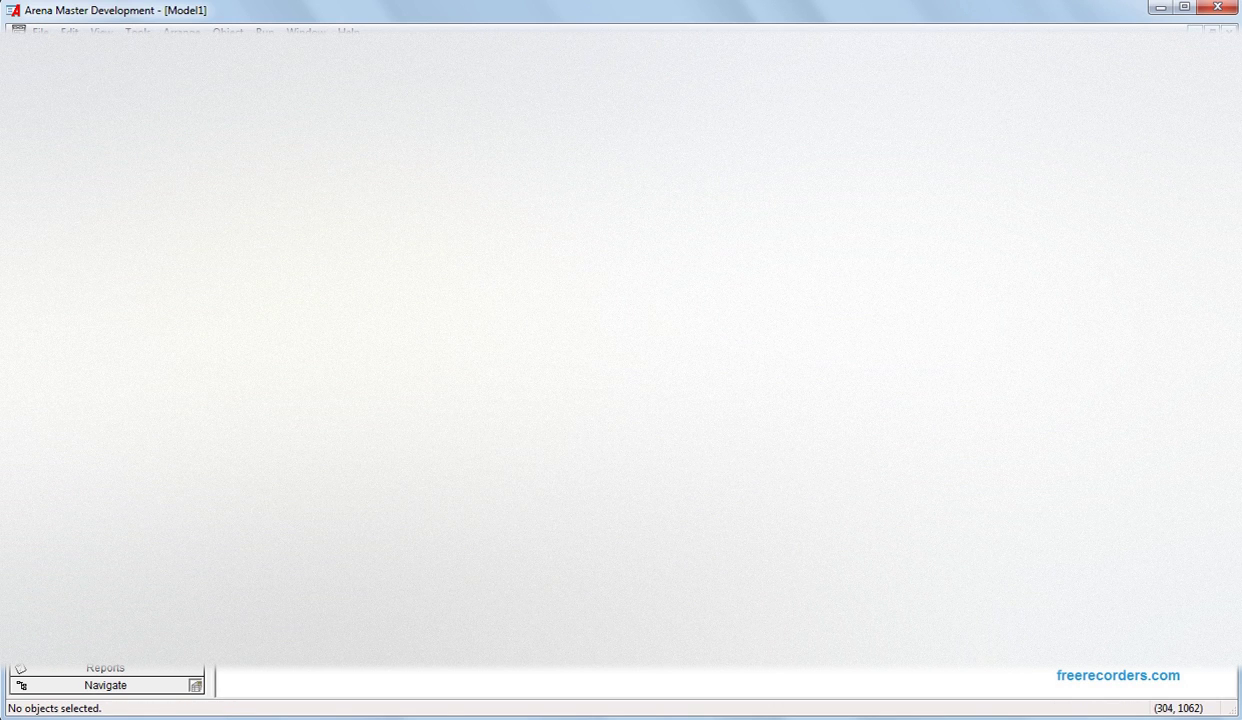
{"action": "left_click_drag", "start_coordinate": [55, 290], "coordinate": [488, 206]}
{"action": "double_click", "coordinate": [488, 206]}
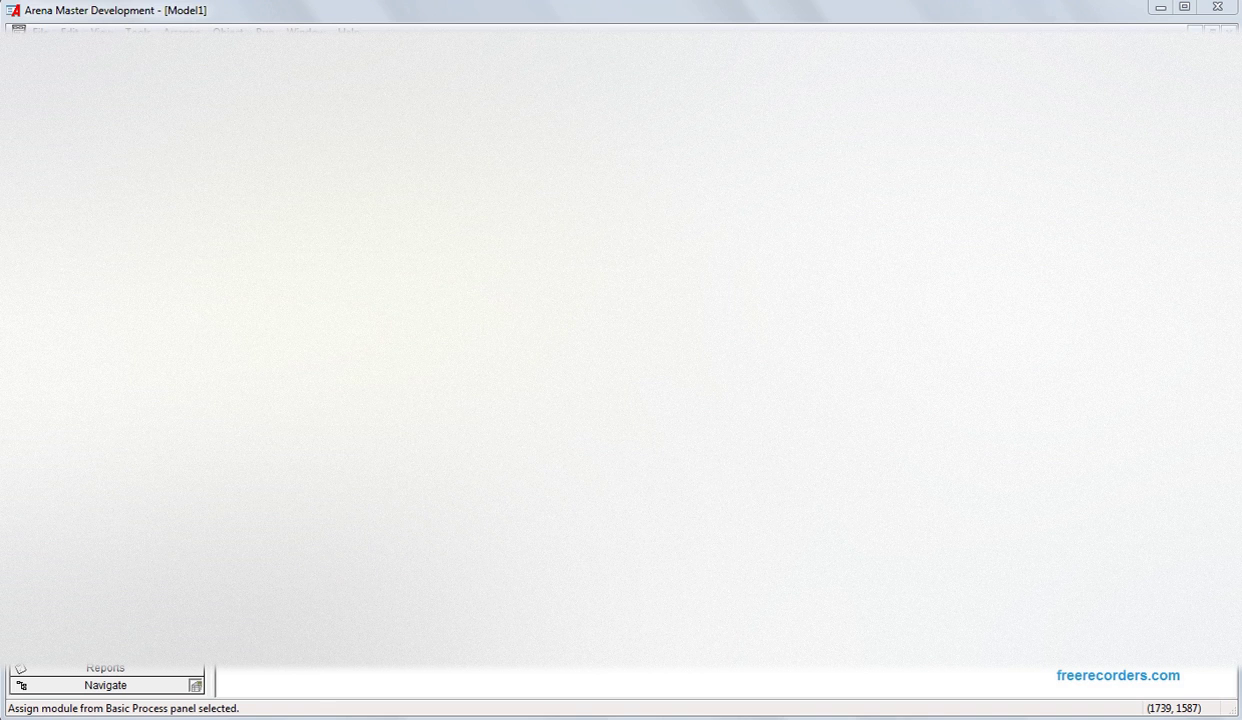
{"action": "left_click", "coordinate": [700, 490]}
{"action": "left_click", "coordinate": [728, 415]}
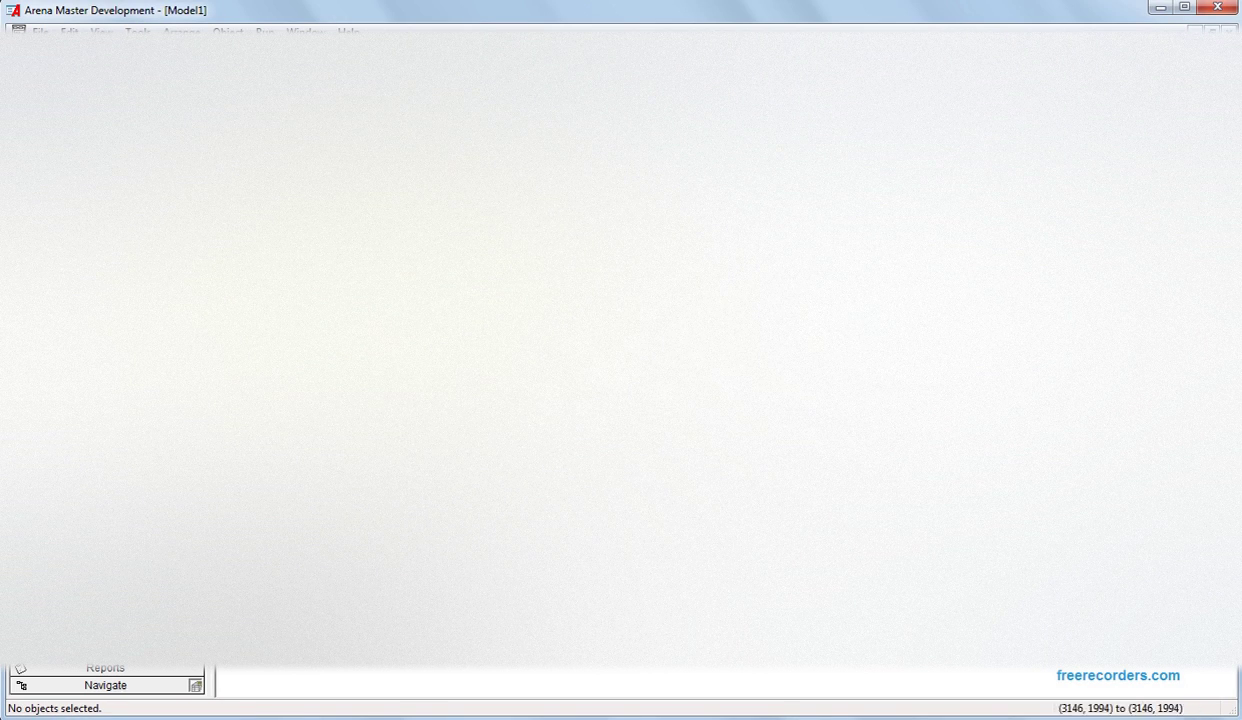
Add a Station module from the Advanced Transfer modules to the flowchart and configure it.
{"action": "left_click", "coordinate": [95, 140]}
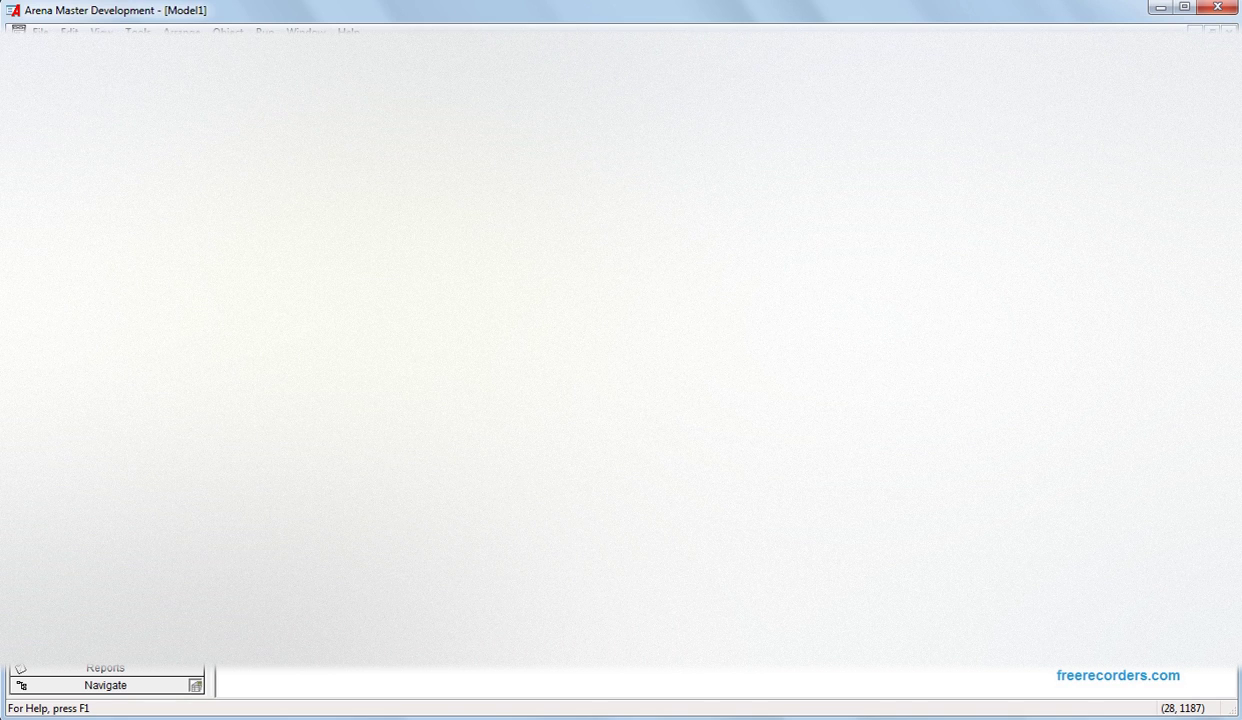
{"action": "left_click_drag", "start_coordinate": [60, 300], "coordinate": [715, 296]}
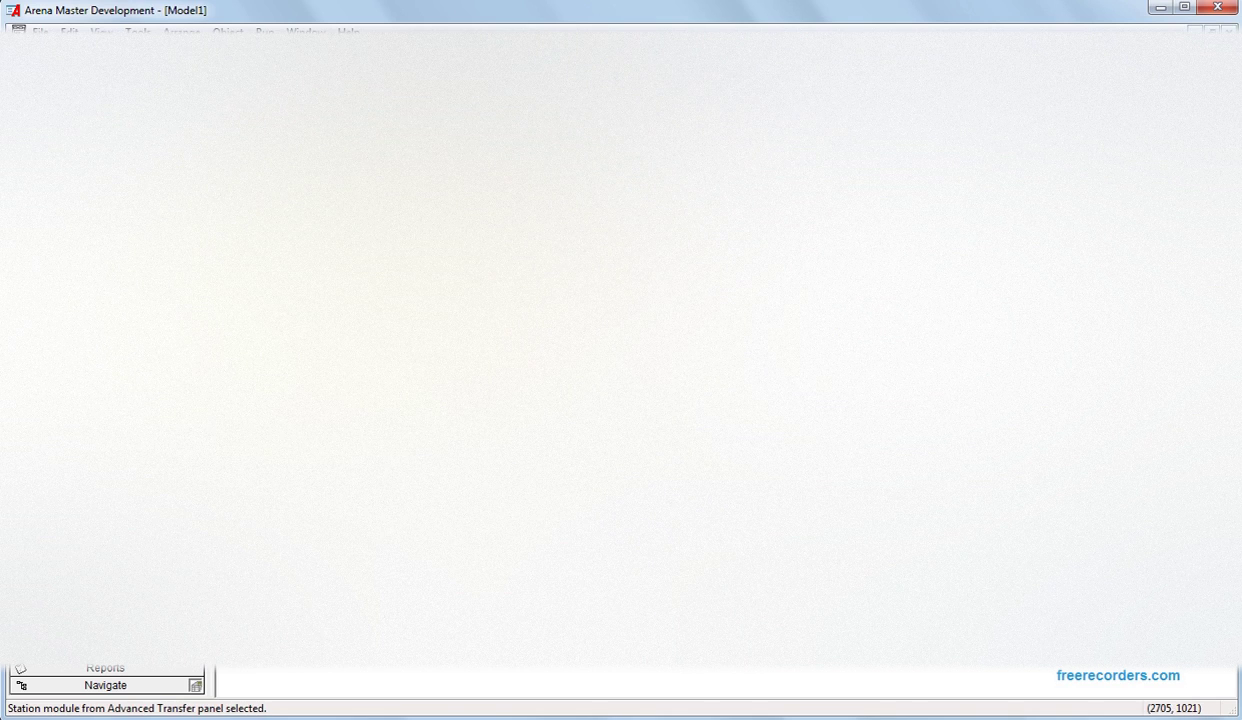
{"action": "double_click", "coordinate": [715, 296]}
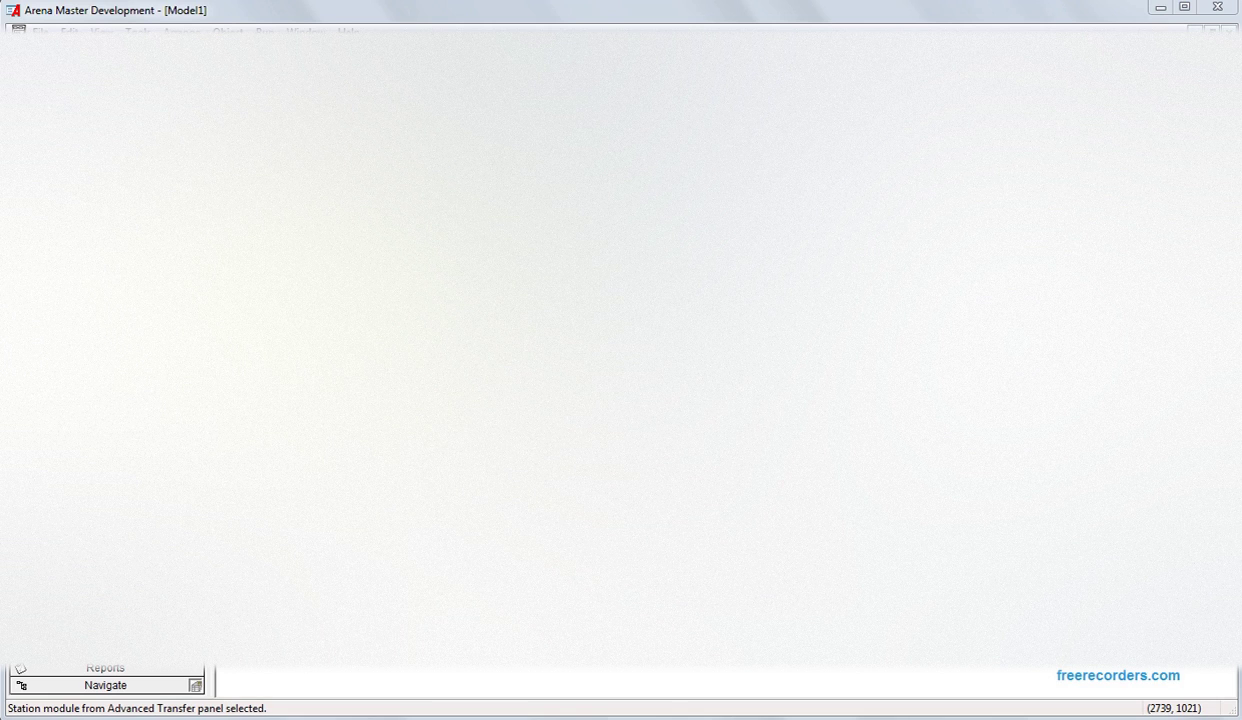
{"action": "left_click", "coordinate": [566, 436]}
{"action": "left_click", "coordinate": [550, 408]}
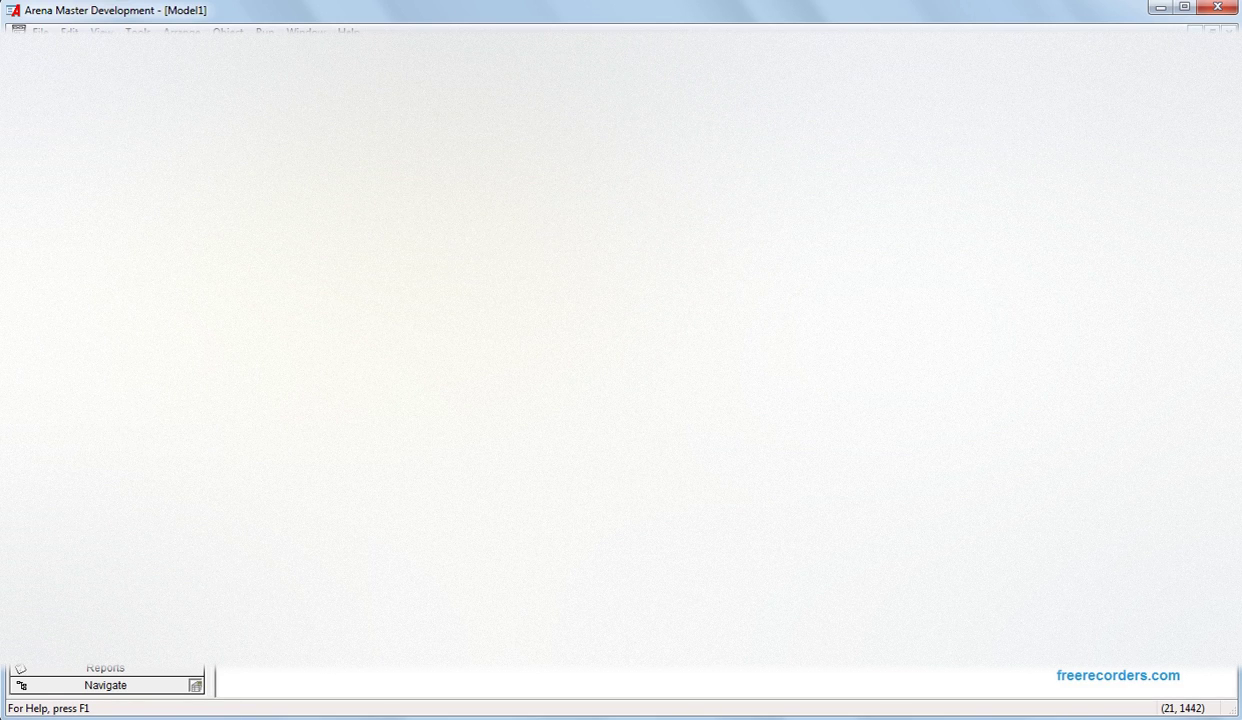
Place another Advanced Transfer module in the flowchart and confirm the Assign module's settings.
{"action": "left_click_drag", "start_coordinate": [80, 335], "coordinate": [630, 436]}
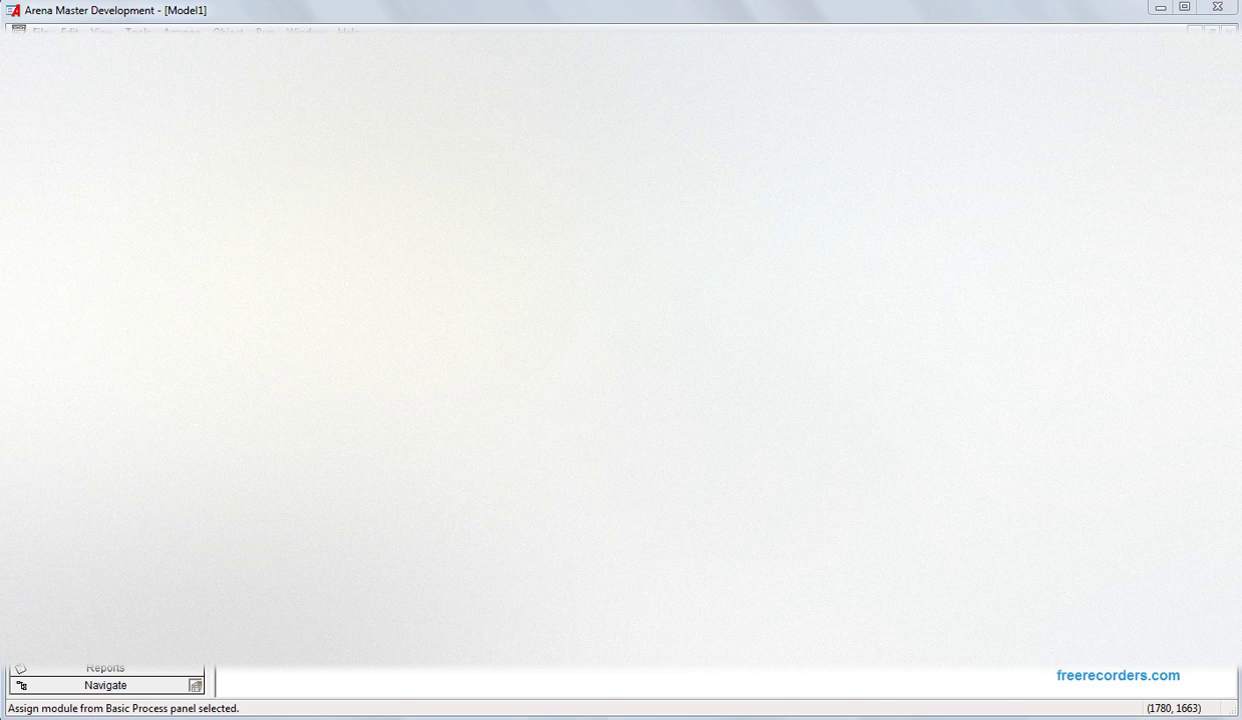
{"action": "key", "text": "Return"}
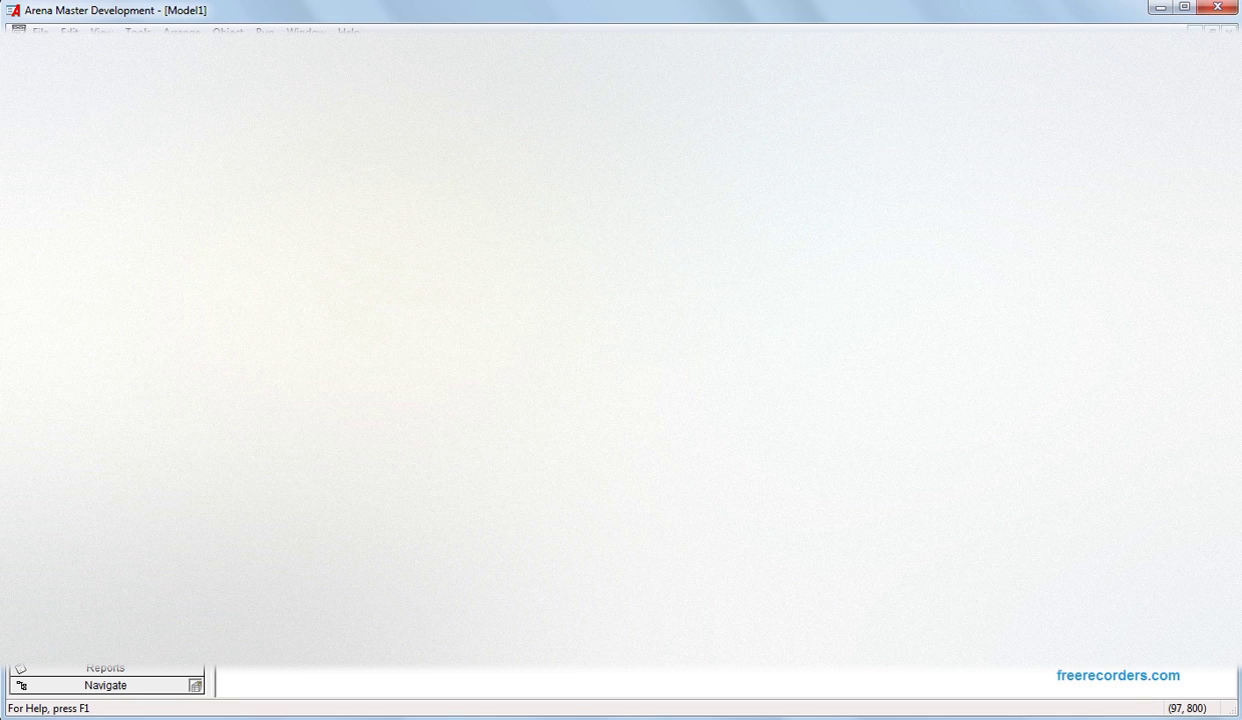
Configure a second Station module as the blue station.
{"action": "double_click", "coordinate": [318, 265]}
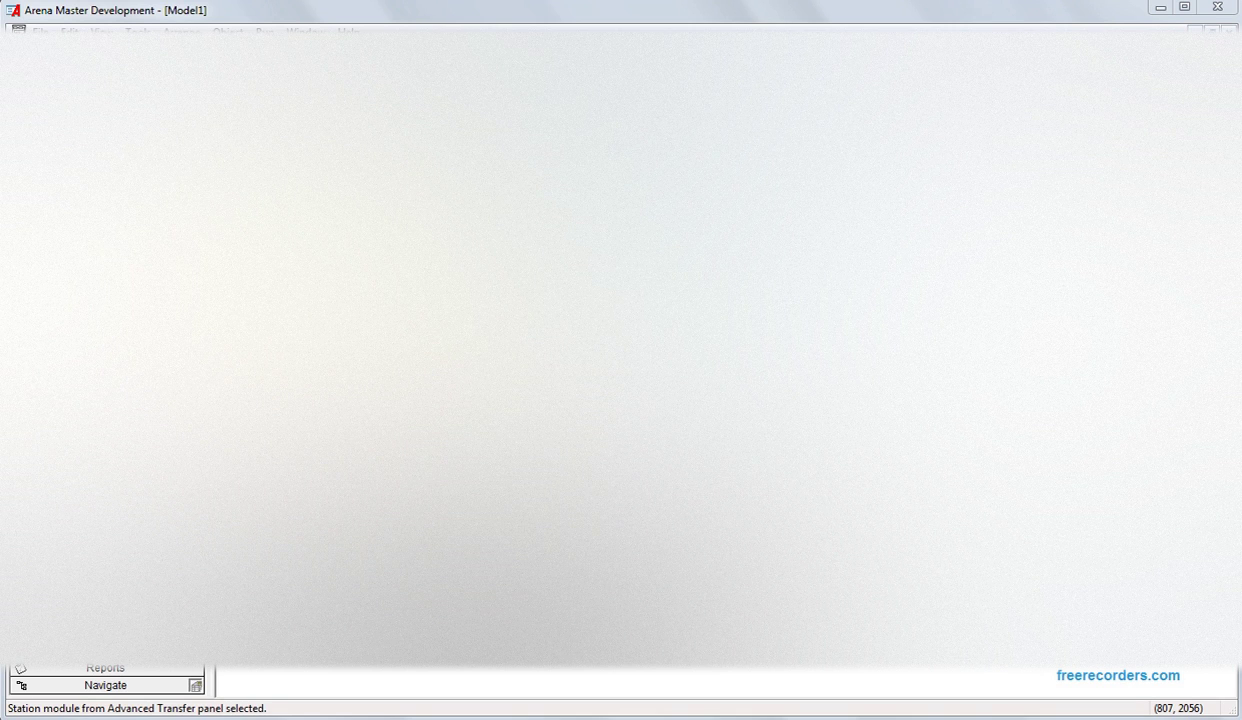
{"action": "left_click", "coordinate": [760, 440]}
{"action": "left_click", "coordinate": [487, 380]}
{"action": "left_click", "coordinate": [391, 300]}
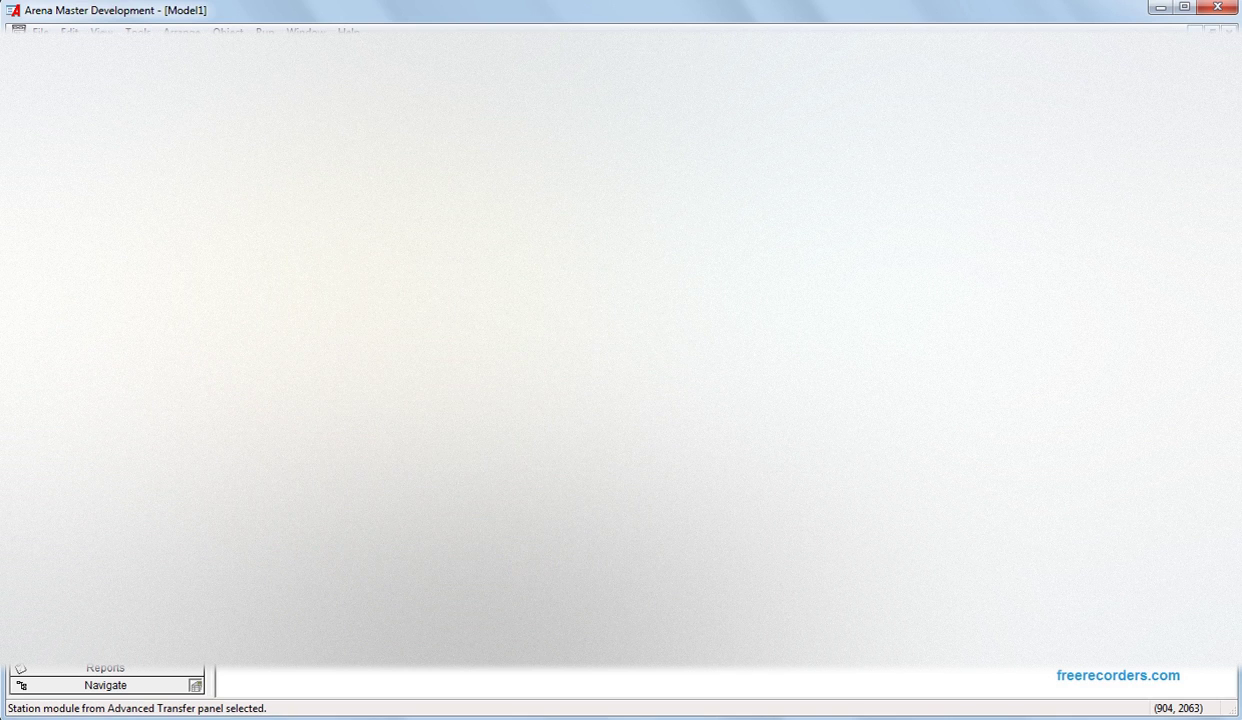
Duplicate the blue station module twice and rename the copies red station and green station.
{"action": "left_click_drag", "start_coordinate": [387, 430], "coordinate": [331, 447]}
{"action": "right_click", "coordinate": [331, 447]}
{"action": "left_click", "coordinate": [369, 541]}
{"action": "left_click_drag", "start_coordinate": [369, 541], "coordinate": [359, 578]}
{"action": "double_click", "coordinate": [330, 449]}
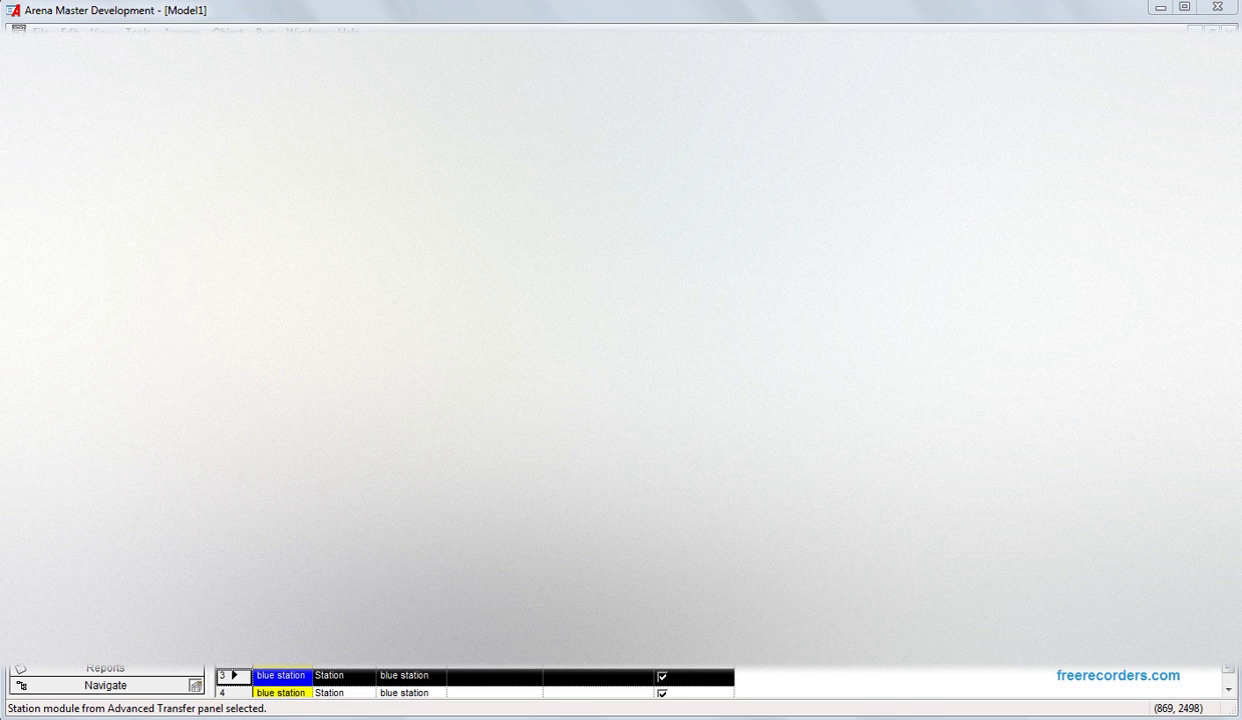
{"action": "key", "text": "Return"}
{"action": "double_click", "coordinate": [319, 517]}
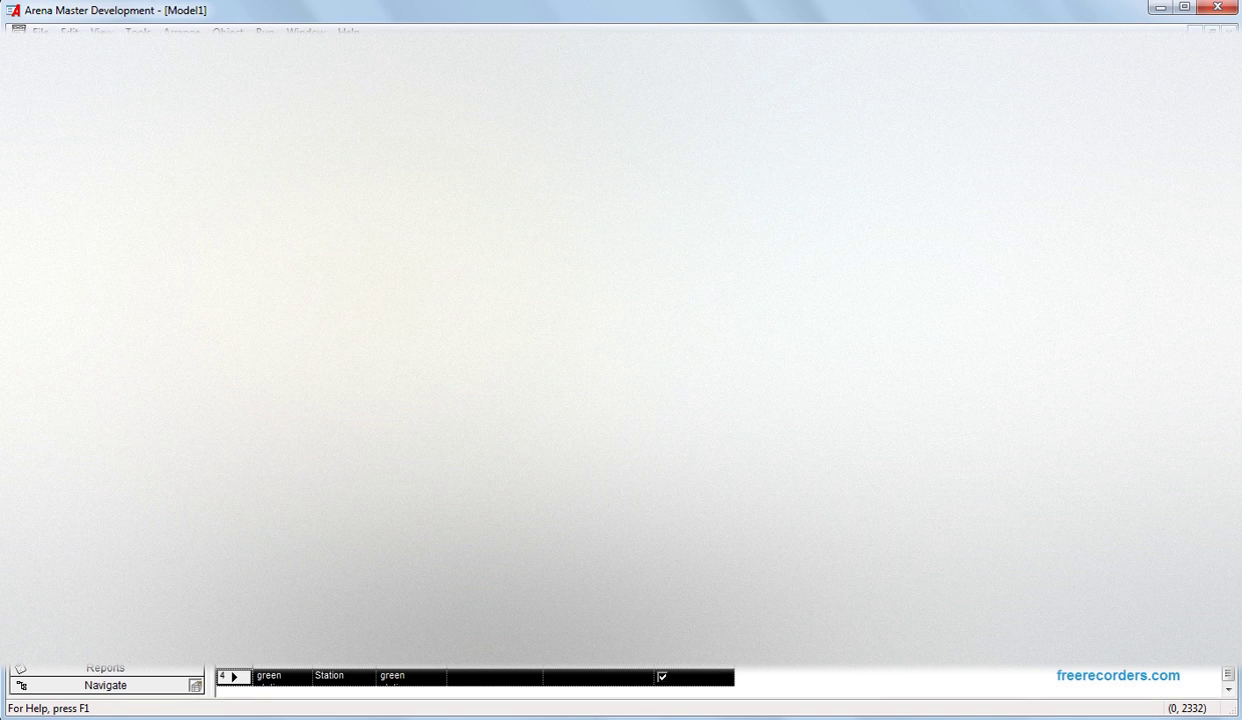
Add a Free module and duplicate it so there are three Free modules for the destination stations.
{"action": "double_click", "coordinate": [500, 400]}
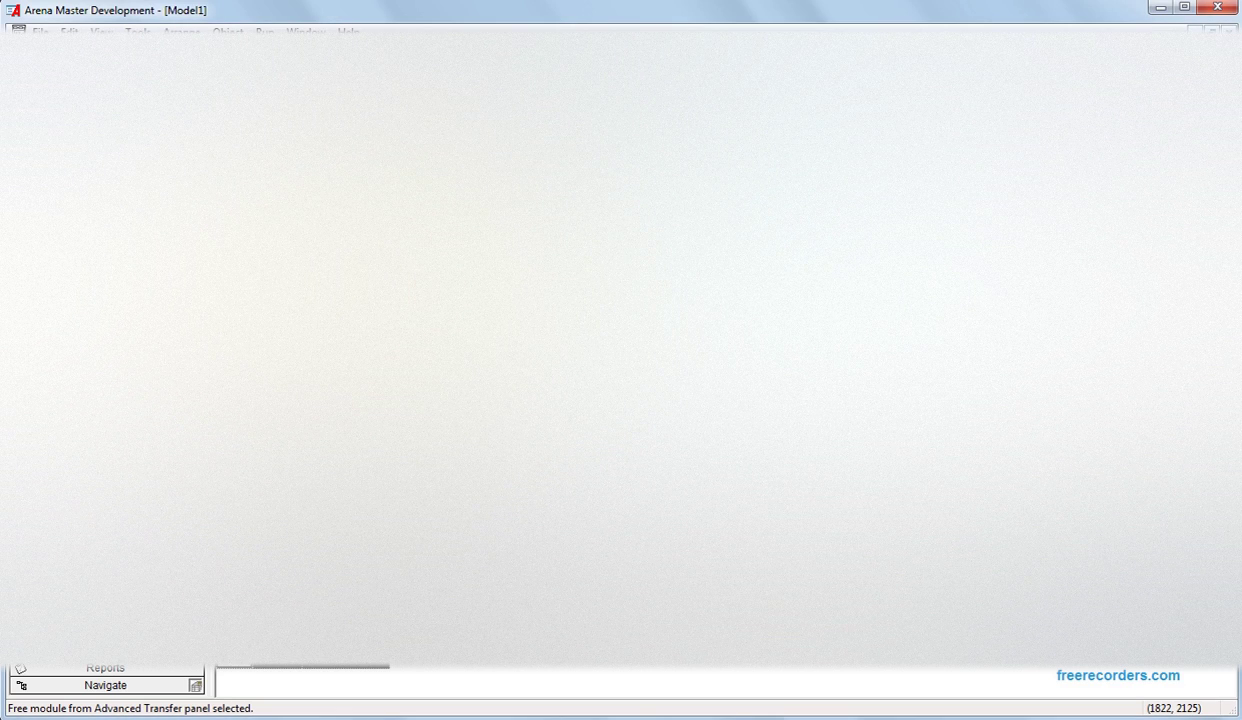
{"action": "key", "text": "ctrl+v"}
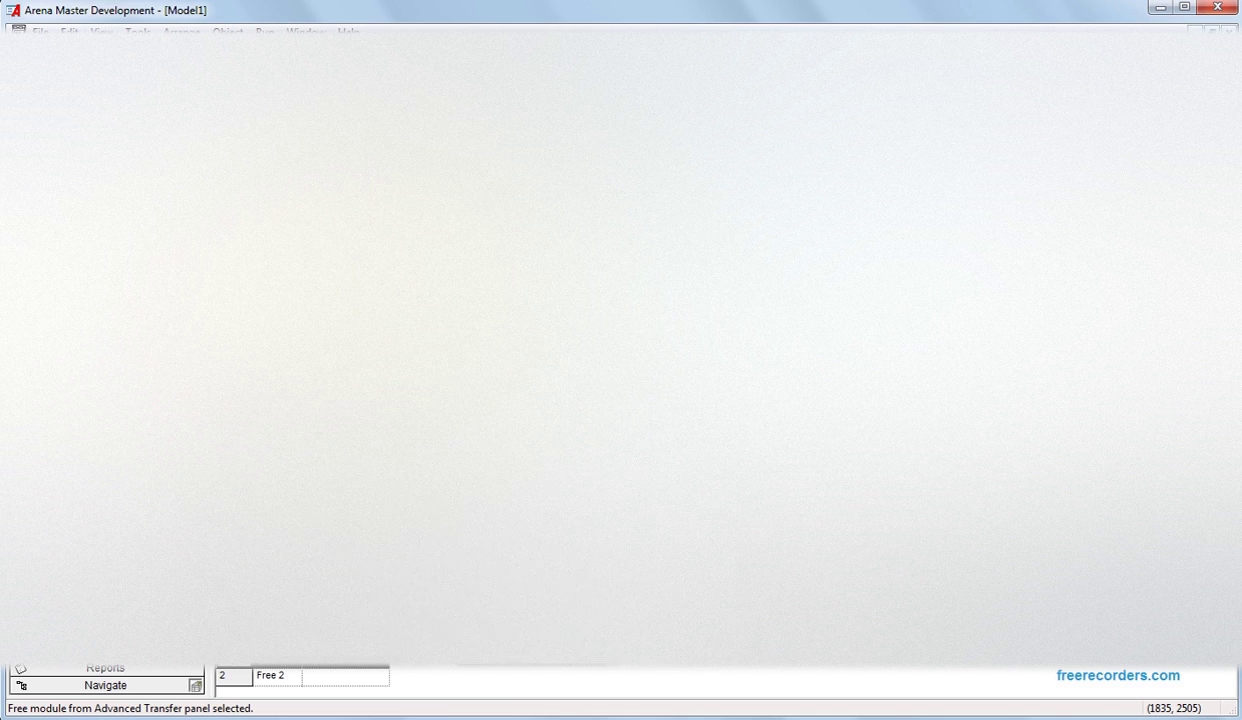
{"action": "key", "text": "ctrl+d"}
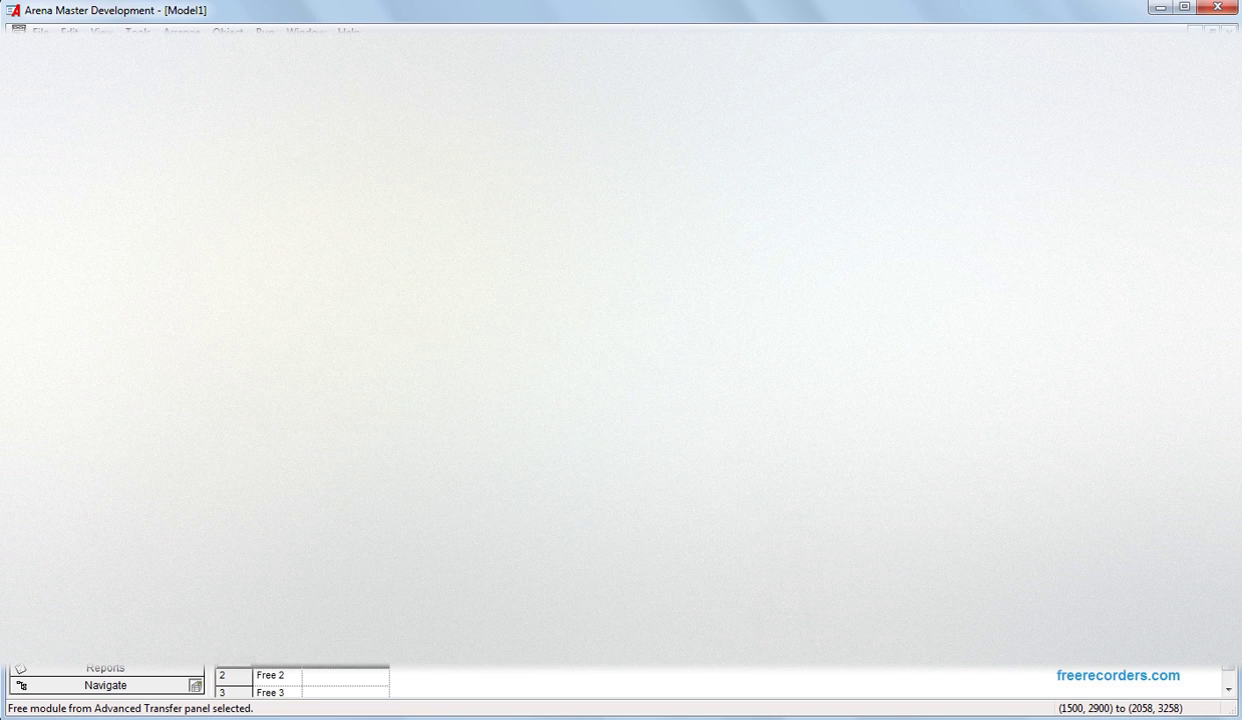
{"action": "left_click", "coordinate": [385, 530]}
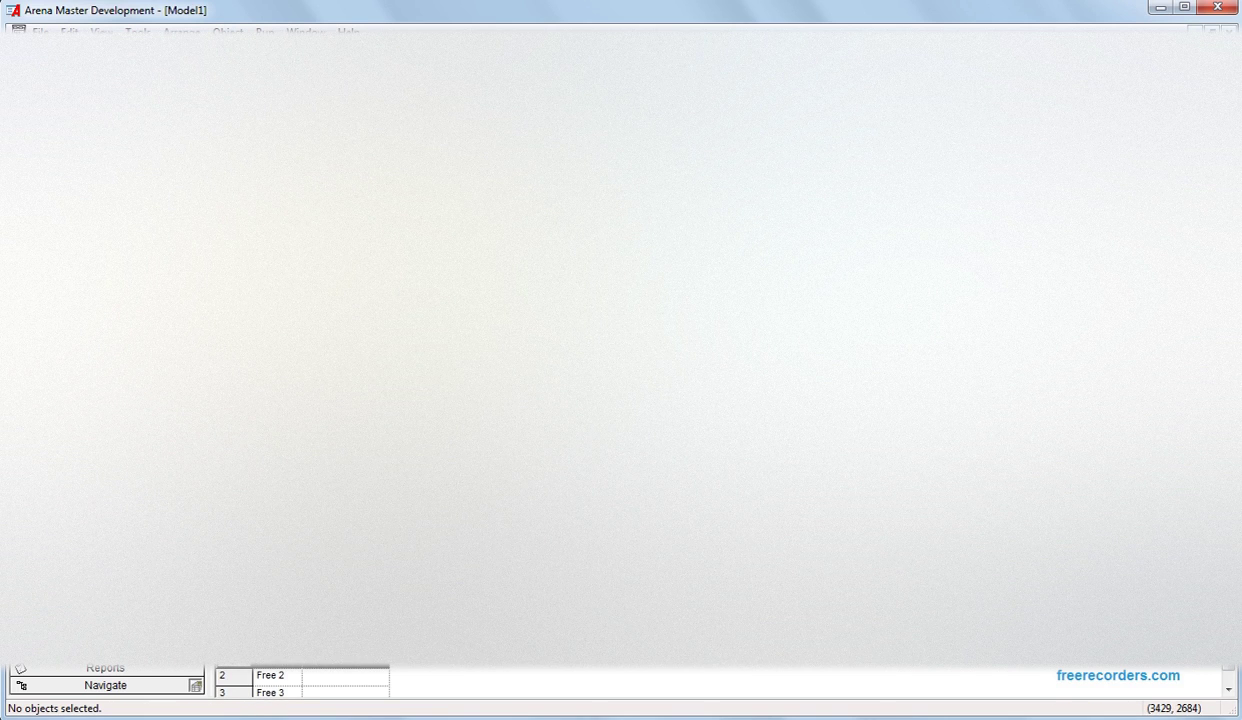
Add a Dispose module from the Basic Process modules and confirm its settings.
{"action": "left_click", "coordinate": [105, 150]}
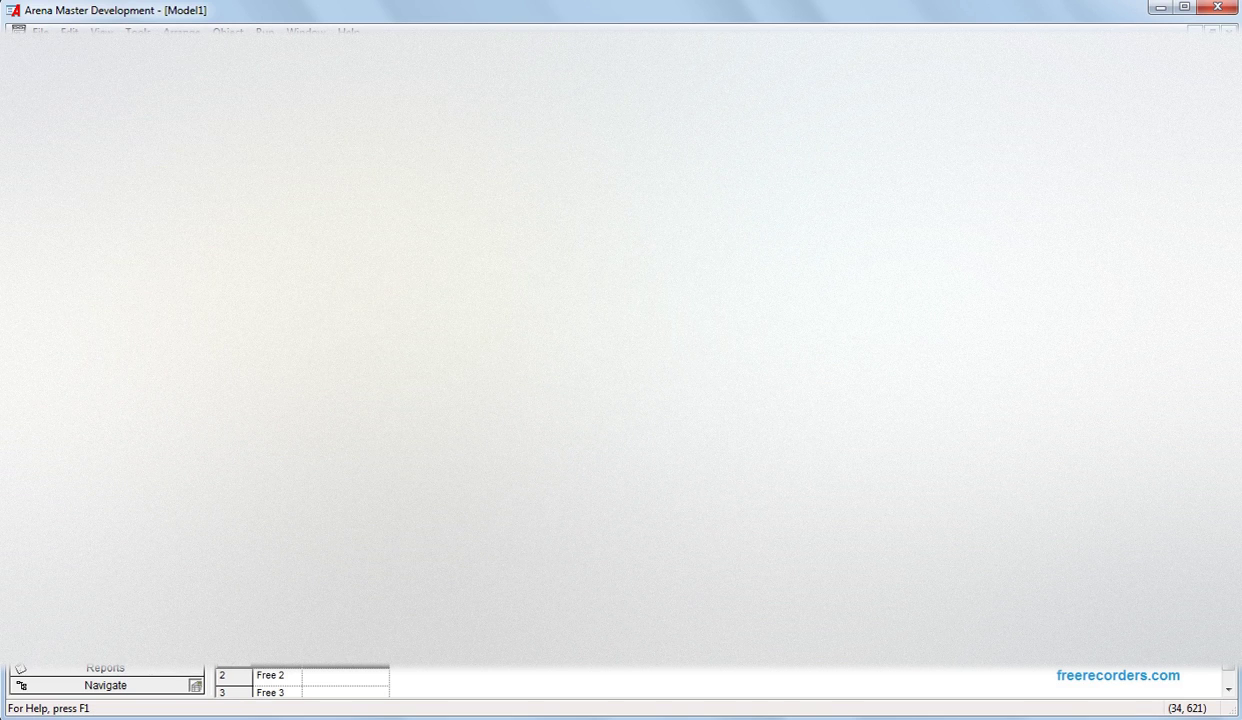
{"action": "double_click", "coordinate": [645, 310]}
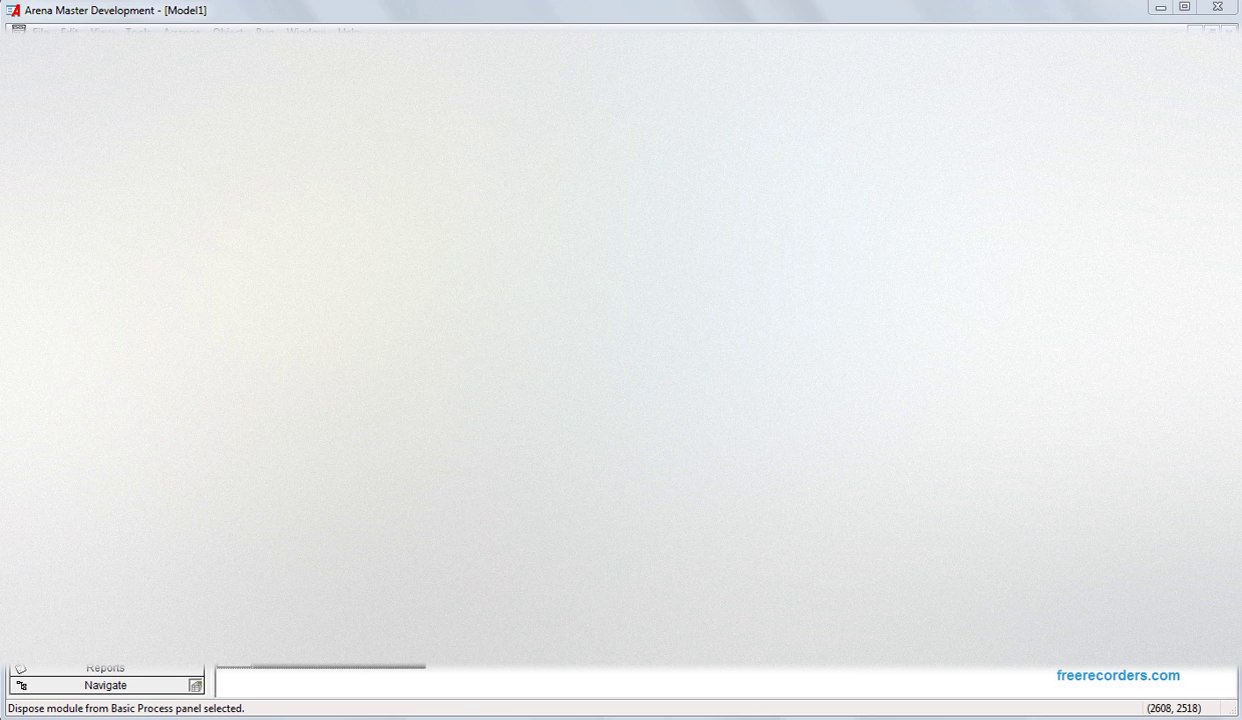
{"action": "left_click", "coordinate": [620, 425]}
{"action": "left_click", "coordinate": [610, 385]}
Connect the neighbouring modules in the upper part of the flowchart.
{"action": "left_click", "coordinate": [547, 55]}
{"action": "left_click", "coordinate": [438, 191]}
{"action": "left_click", "coordinate": [474, 186]}
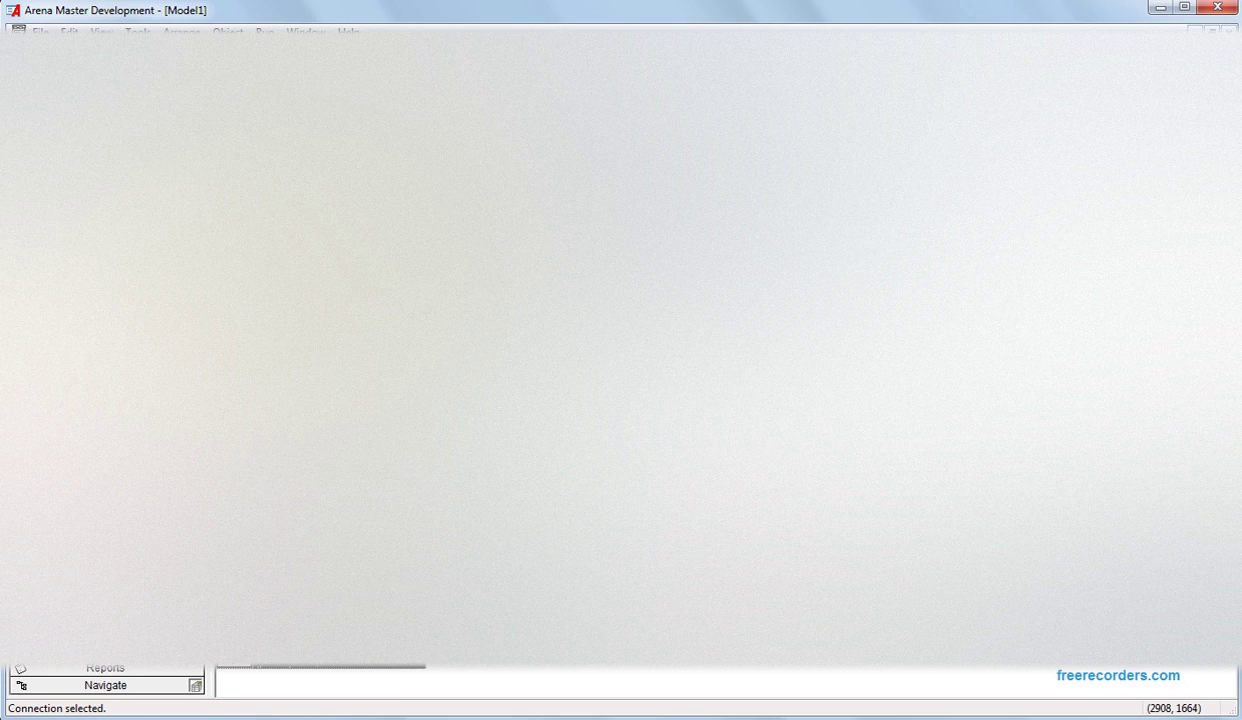
Name the Request module "Request the transporter" and configure the Transport module.
{"action": "double_click", "coordinate": [690, 300]}
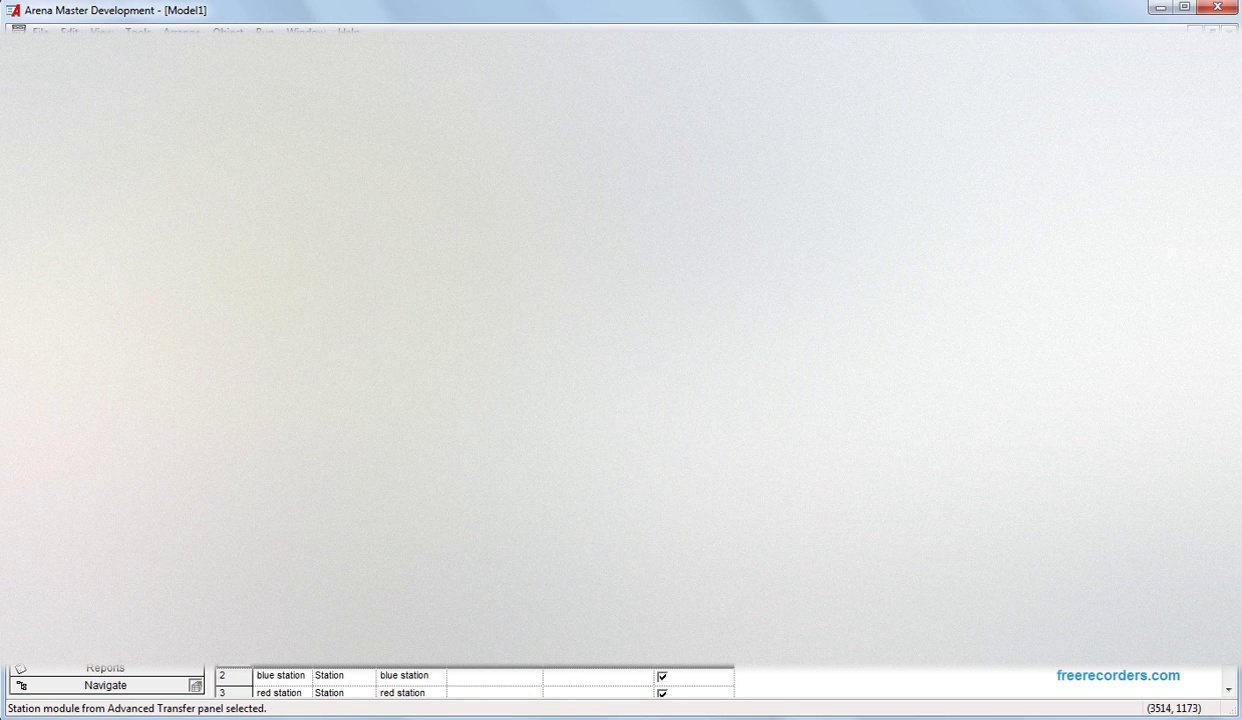
{"action": "double_click", "coordinate": [685, 250]}
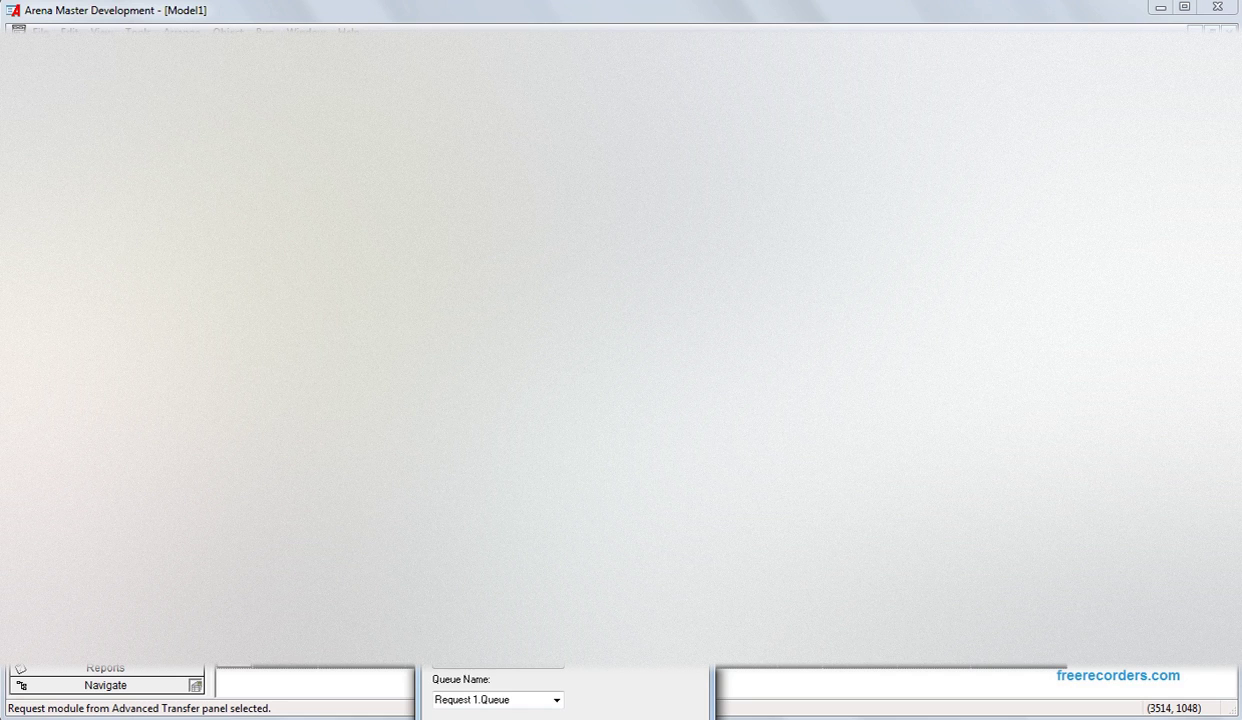
{"action": "key", "text": "Tab"}
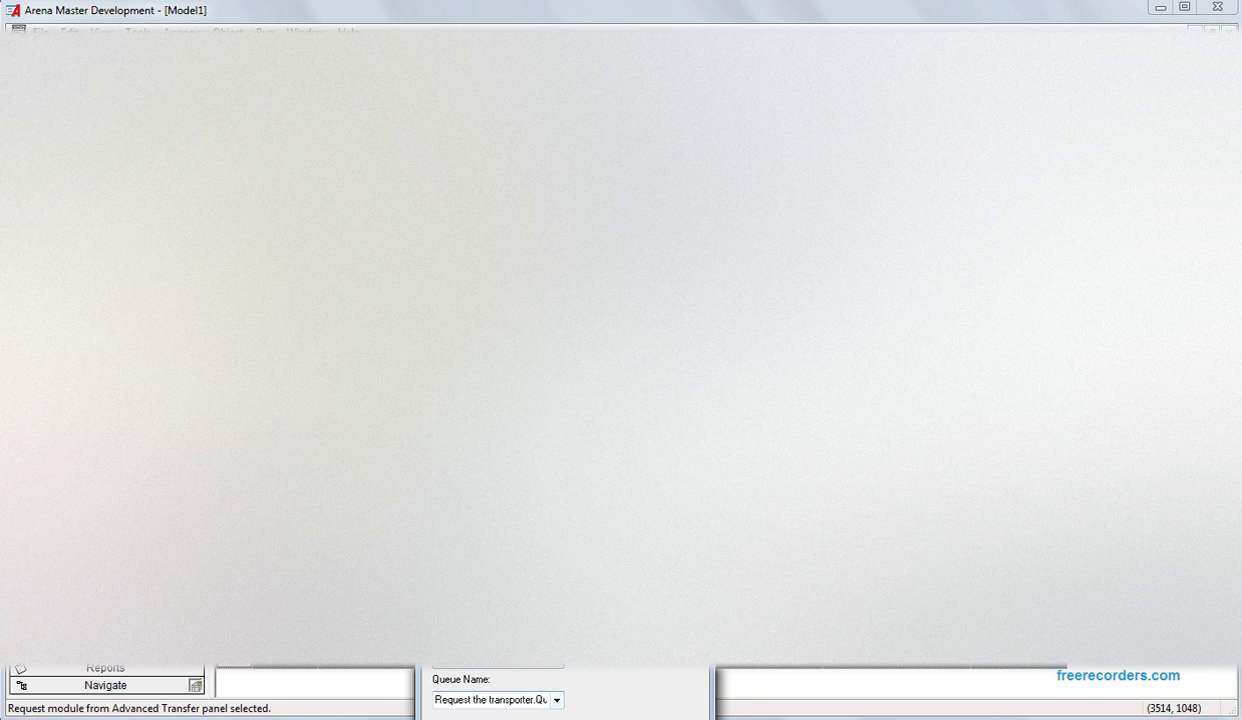
{"action": "left_click", "coordinate": [508, 665]}
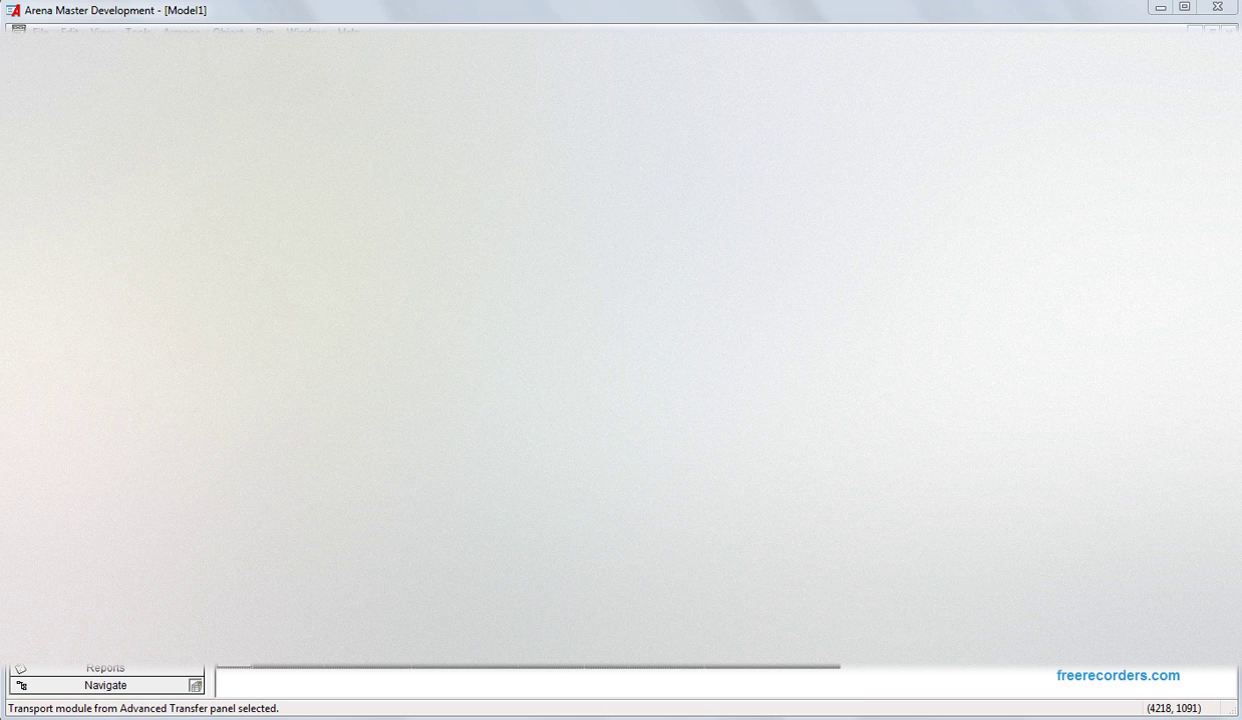
{"action": "left_click", "coordinate": [560, 430]}
{"action": "left_click", "coordinate": [620, 340]}
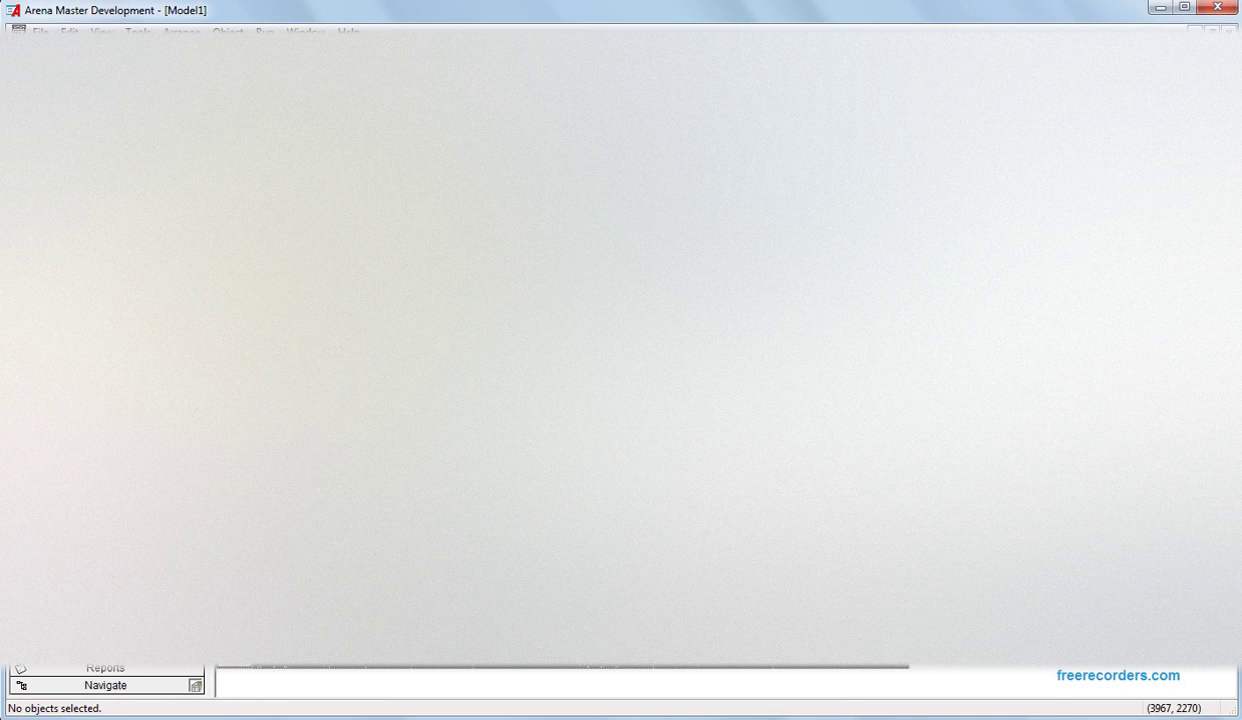
Associate the blue, red and green stations with their network intersections, using intersection 7 for the green station.
{"action": "left_click", "coordinate": [335, 345]}
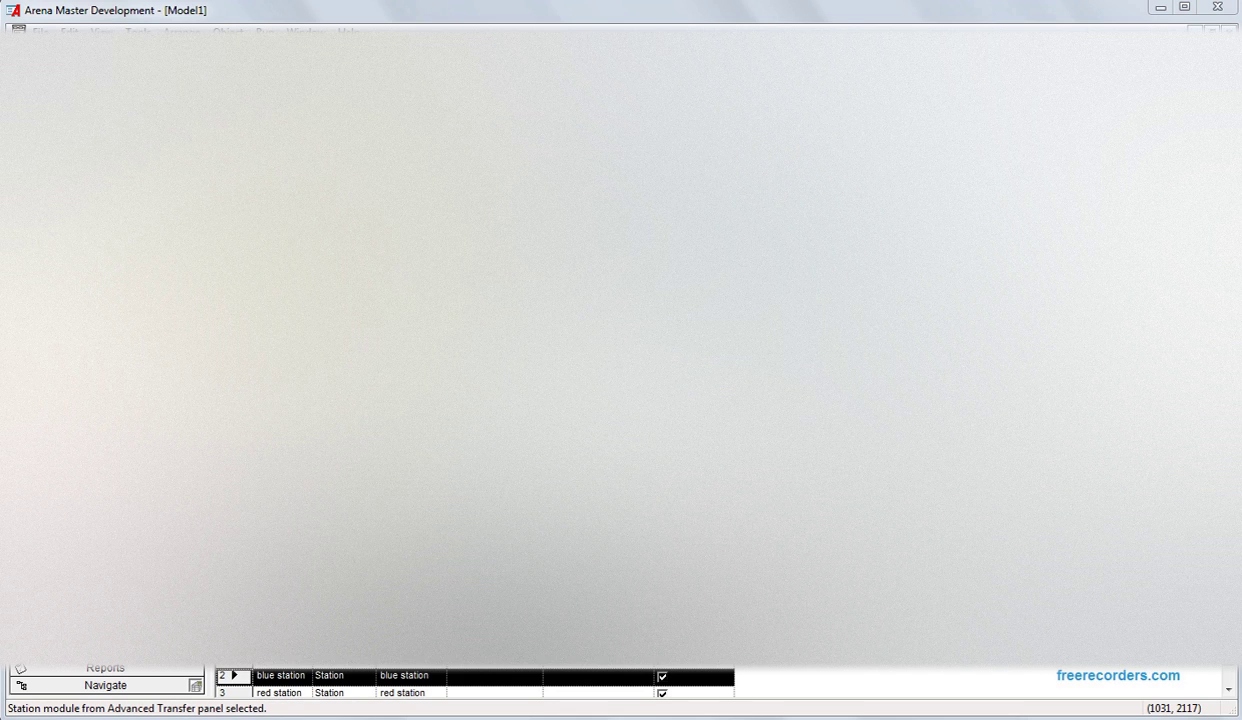
{"action": "left_click", "coordinate": [875, 563]}
{"action": "double_click", "coordinate": [857, 608]}
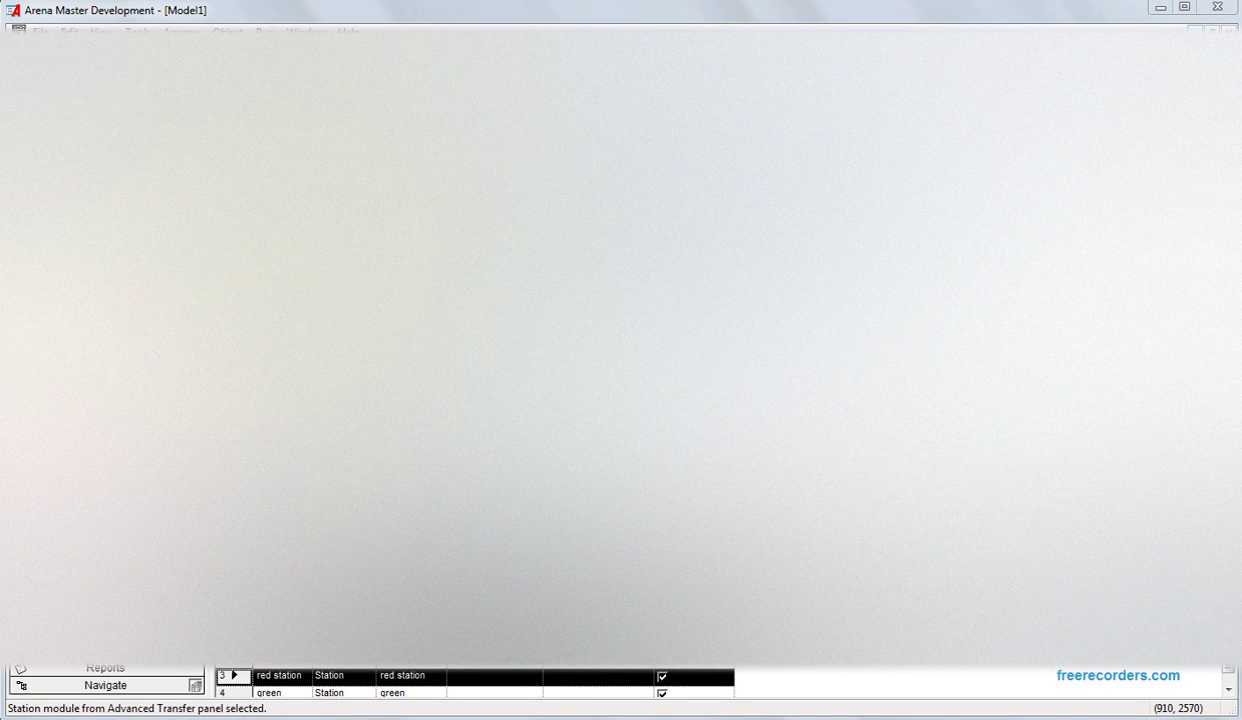
{"action": "left_click", "coordinate": [875, 563]}
{"action": "double_click", "coordinate": [852, 635]}
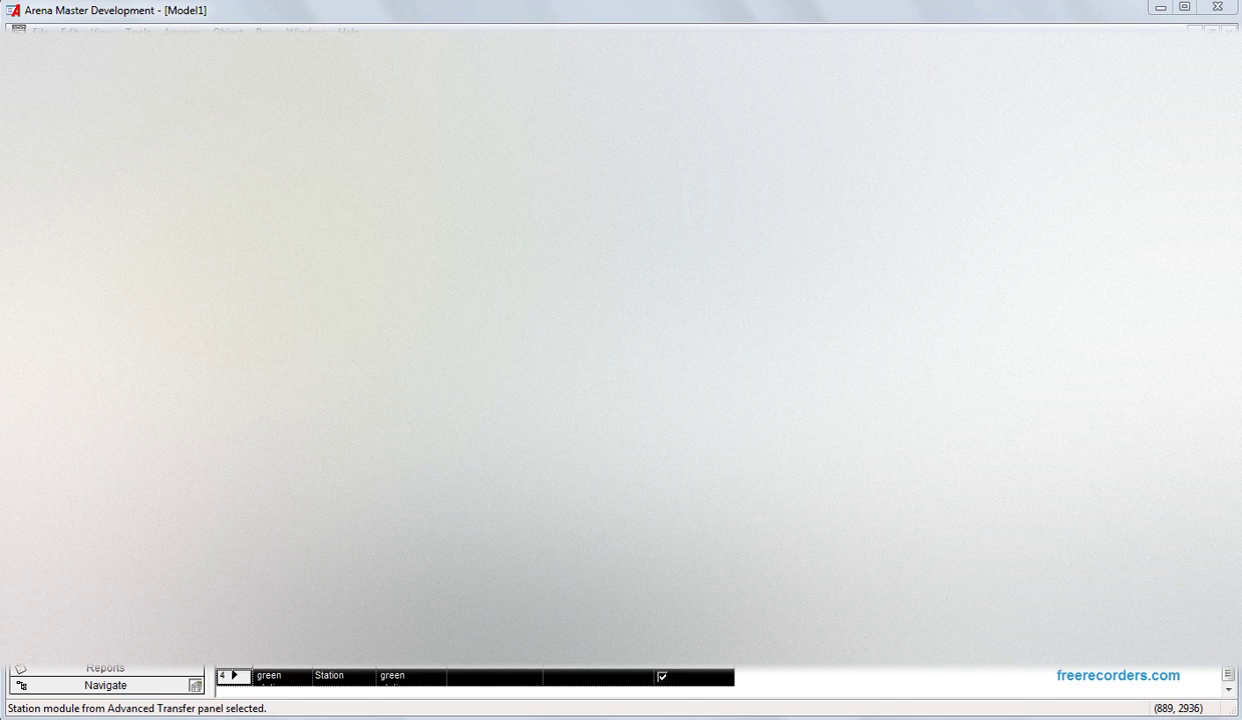
{"action": "left_click", "coordinate": [592, 448]}
{"action": "left_click", "coordinate": [592, 448]}
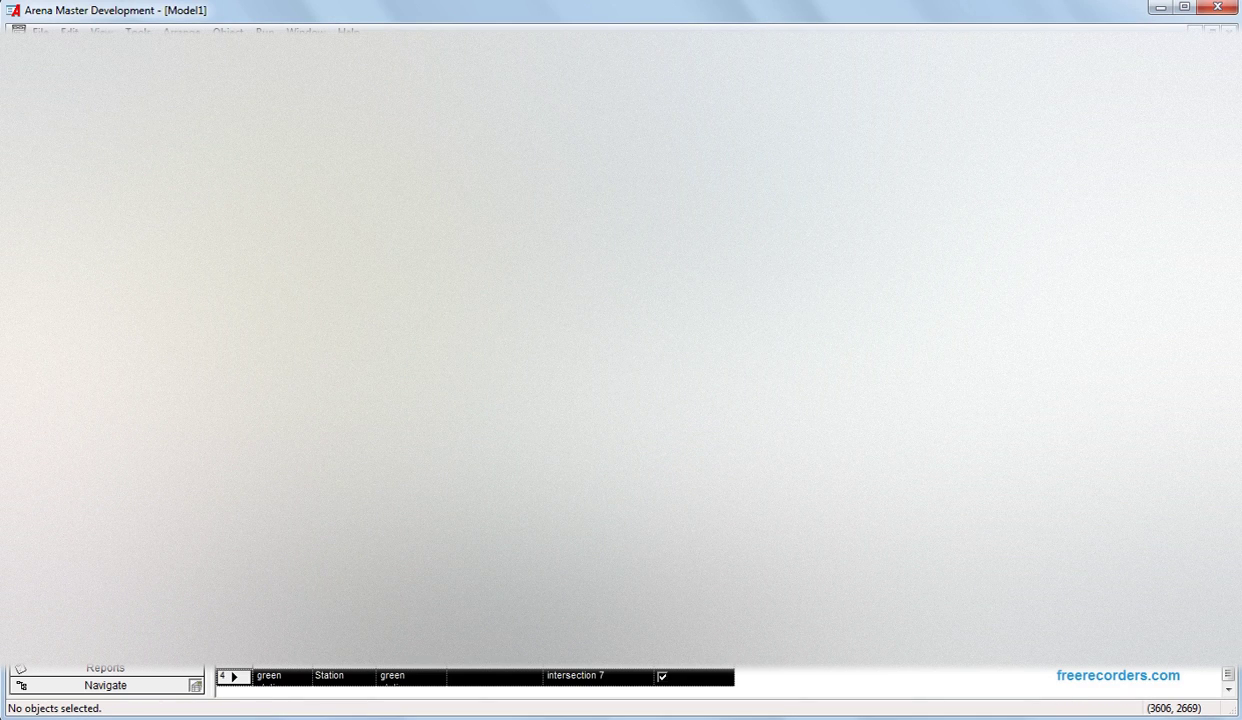
{"action": "left_click", "coordinate": [58, 52]}
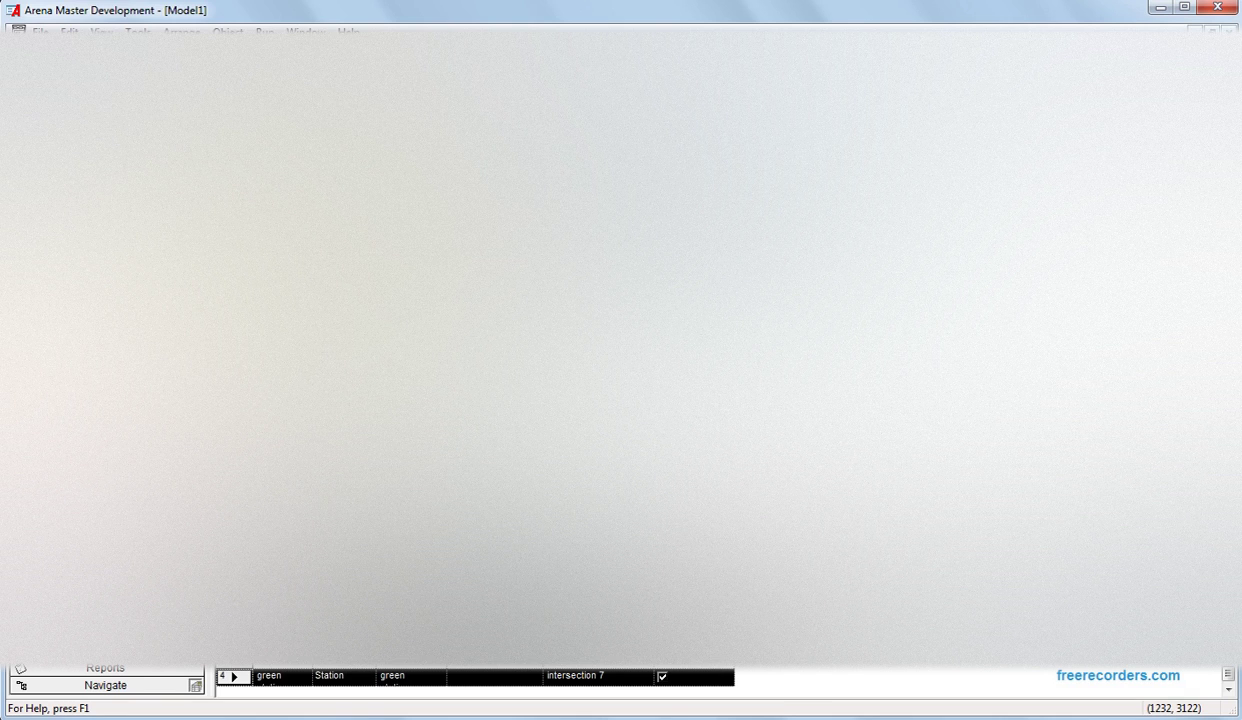
Choose intersection 6 as one network link's beginning intersection, and as another network link's ending intersection.
{"action": "left_click", "coordinate": [110, 590]}
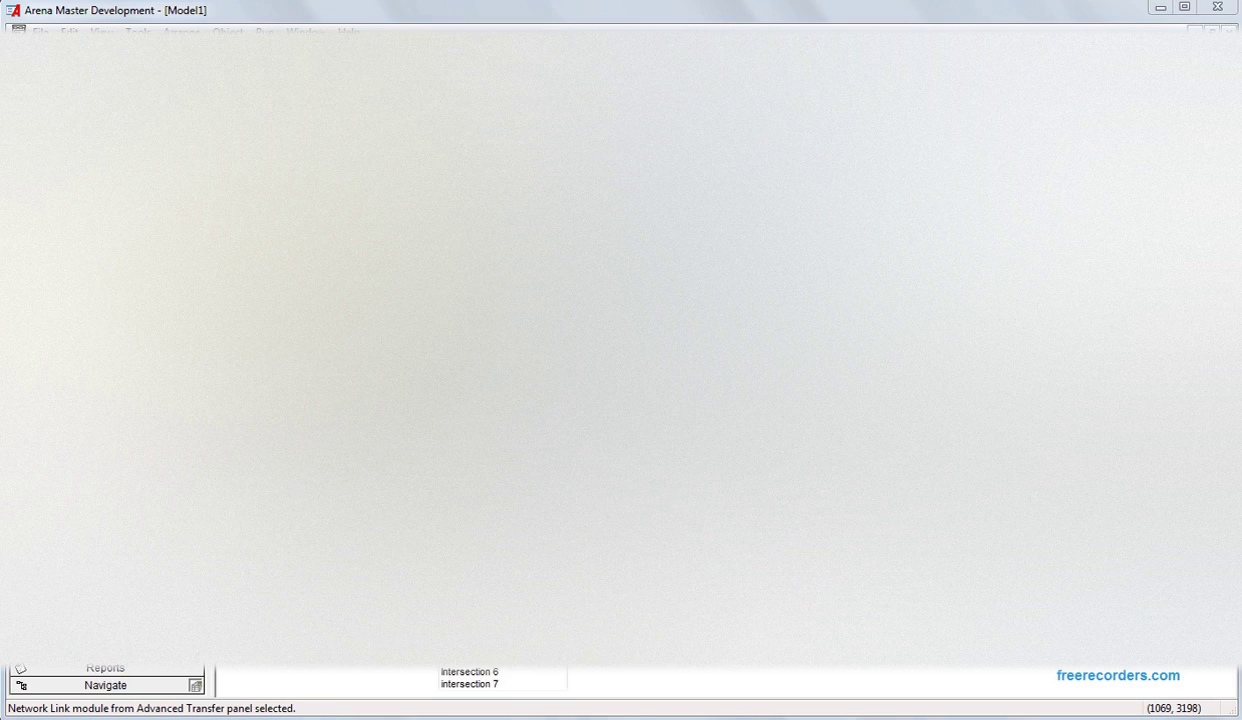
{"action": "left_click", "coordinate": [502, 671]}
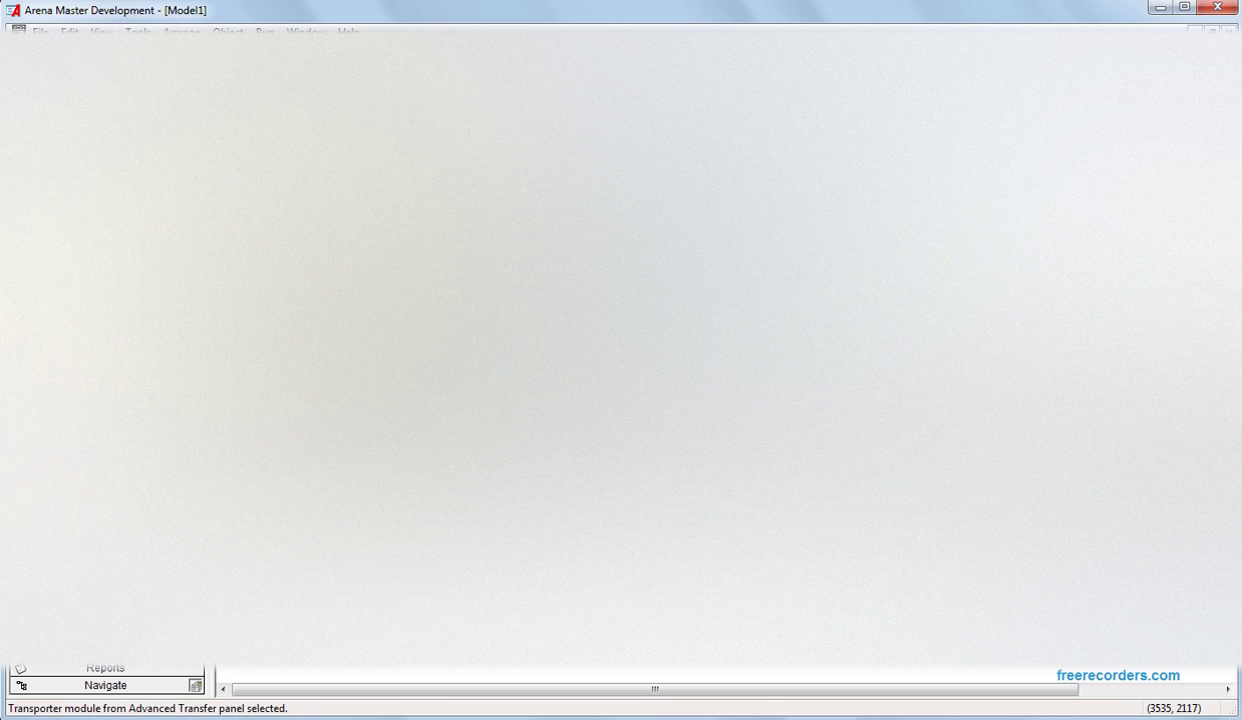
{"action": "left_click", "coordinate": [70, 440]}
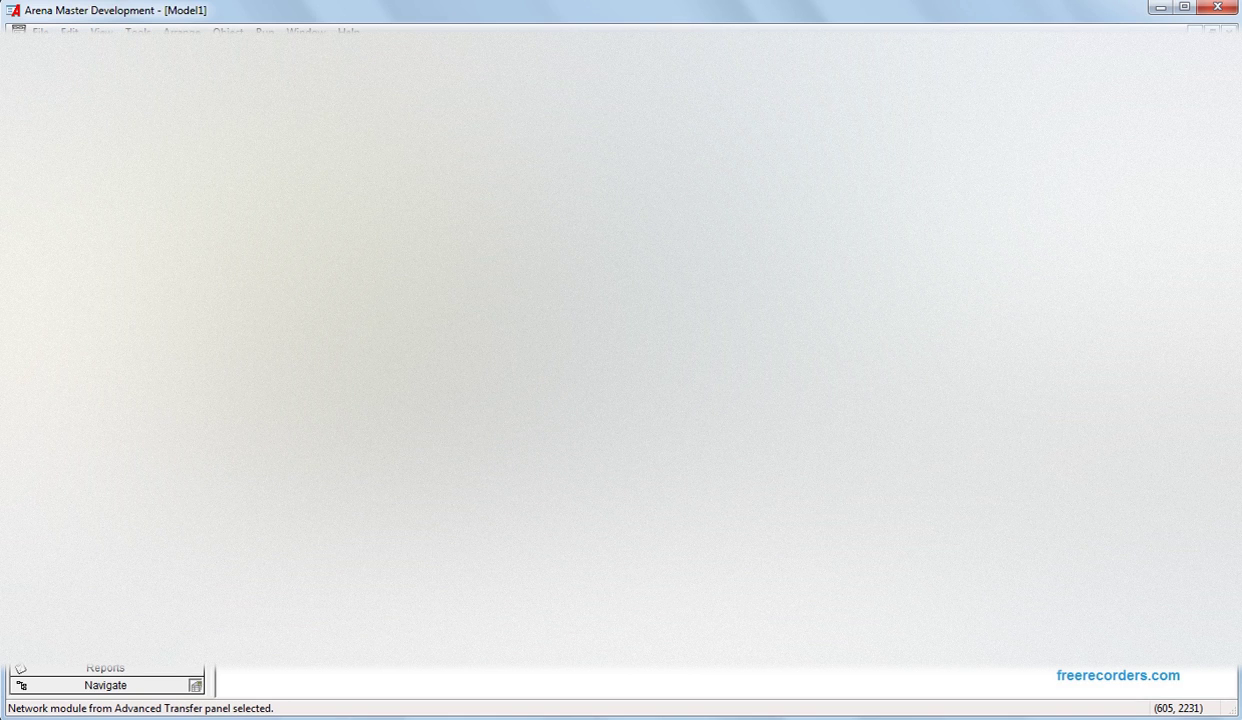
{"action": "key", "text": "Down"}
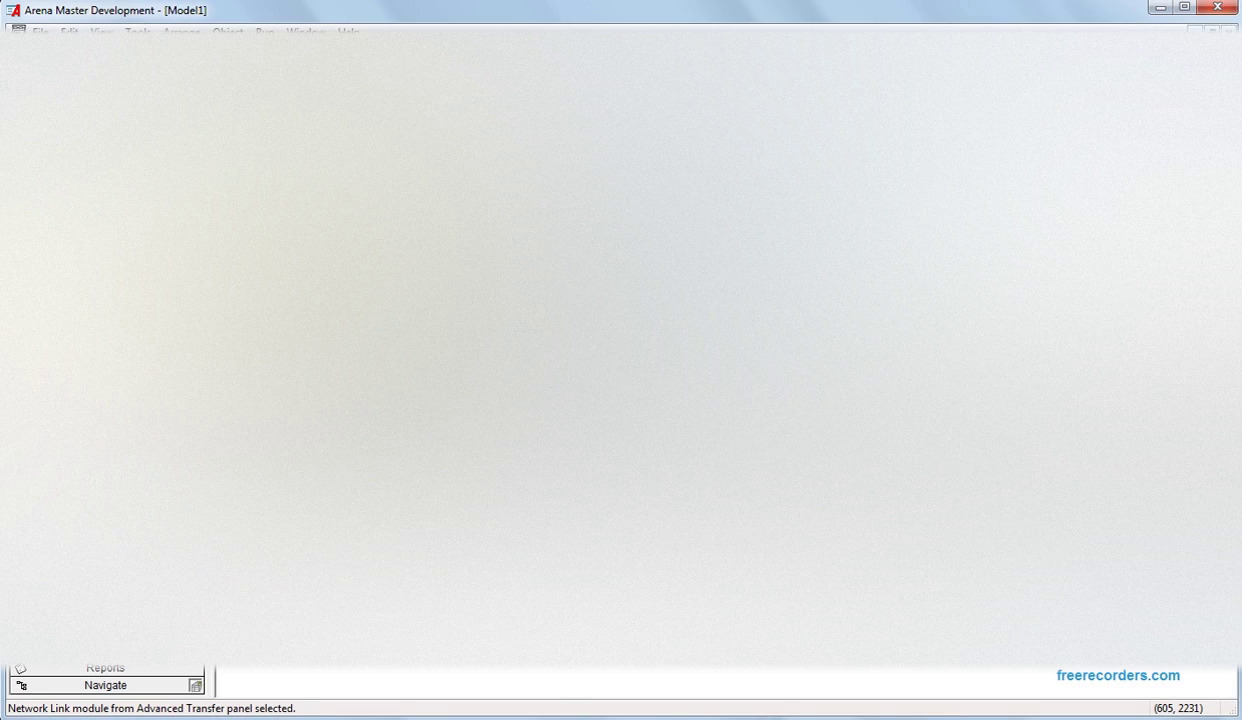
{"action": "left_click", "coordinate": [560, 582]}
{"action": "left_click", "coordinate": [500, 630]}
{"action": "left_click", "coordinate": [676, 592]}
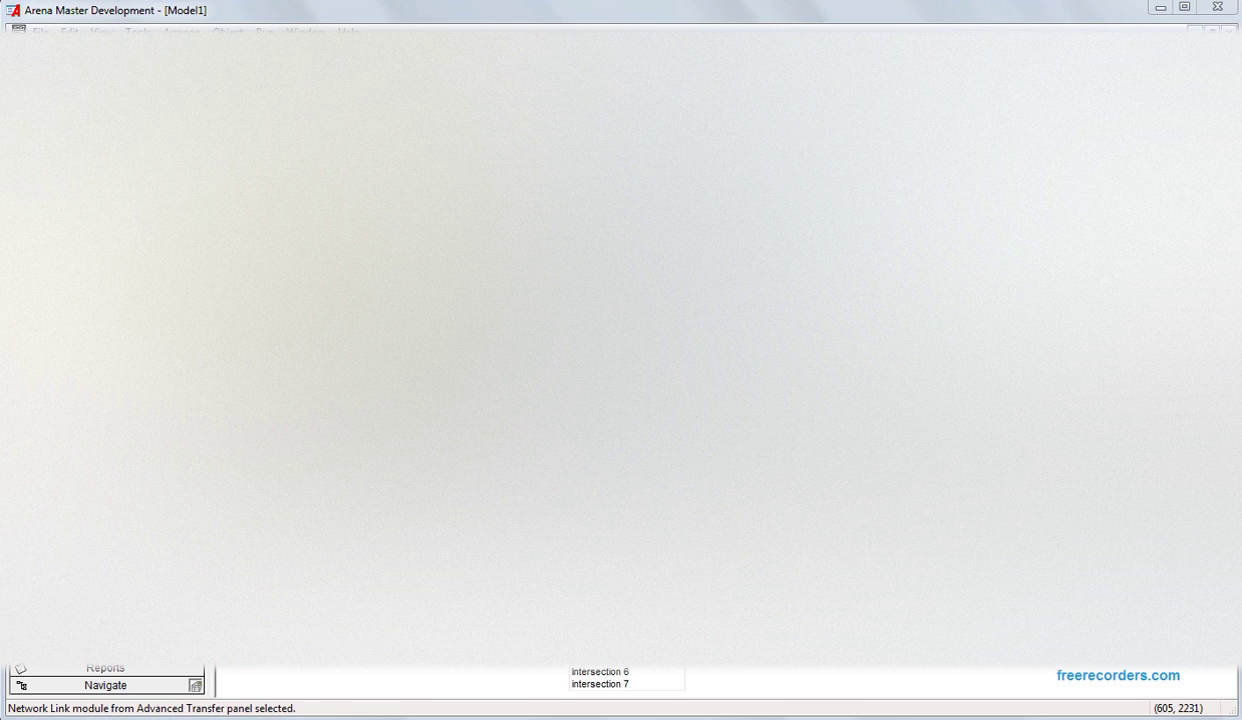
{"action": "left_click", "coordinate": [635, 673]}
{"action": "left_click", "coordinate": [590, 638]}
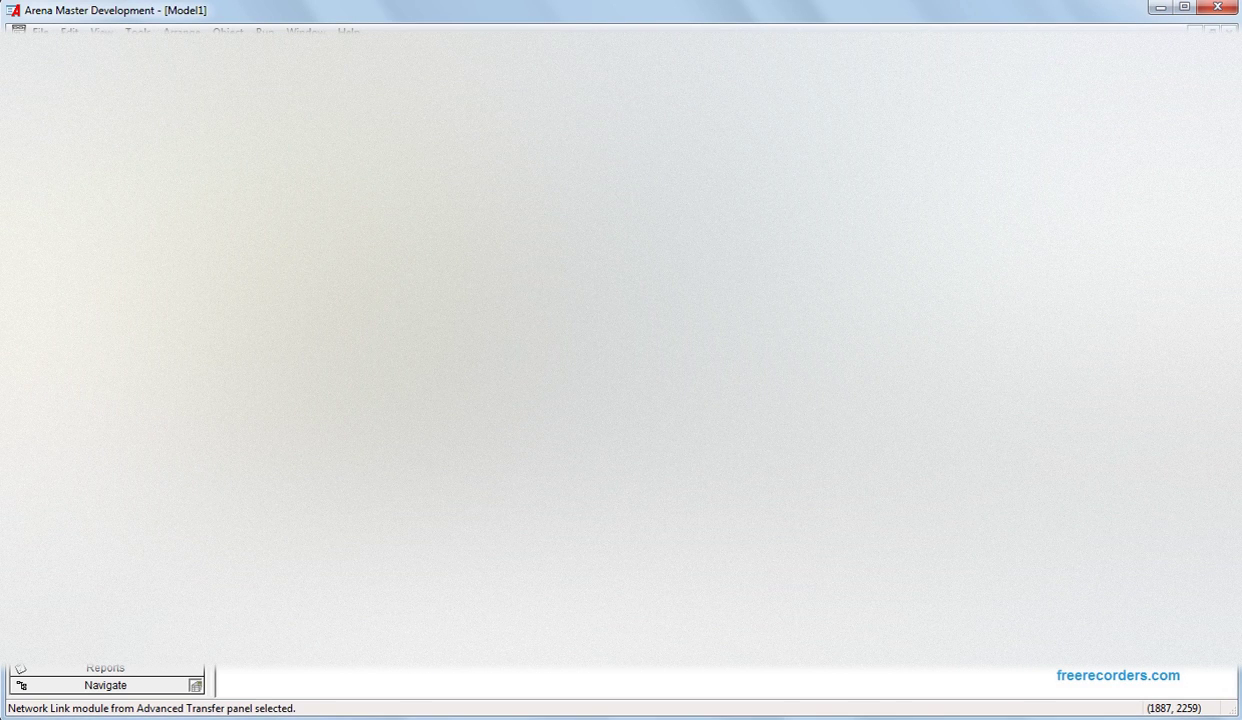
Set the beginning intersection of another network link to intersection 6 and choose its ending intersection.
{"action": "left_click", "coordinate": [557, 607]}
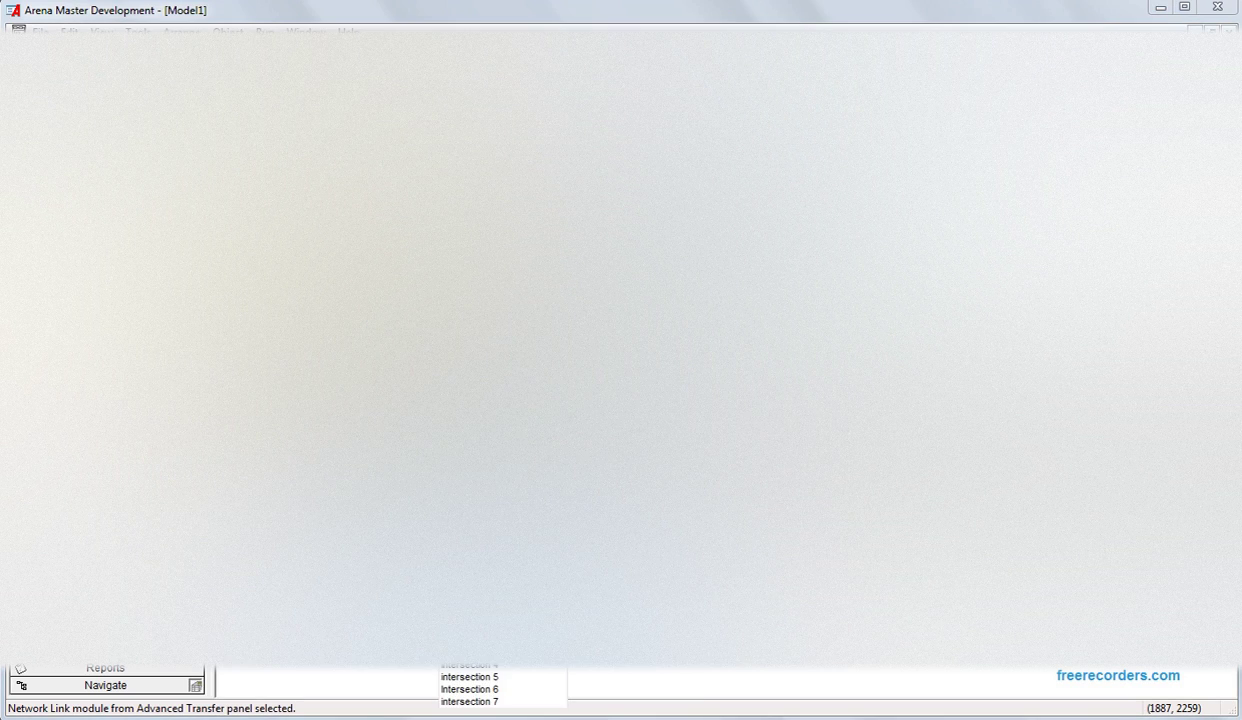
{"action": "left_click", "coordinate": [505, 692]}
{"action": "left_click", "coordinate": [680, 607]}
{"action": "left_click", "coordinate": [622, 642]}
Review the Network module's settings and close its dialog.
{"action": "left_click", "coordinate": [62, 560]}
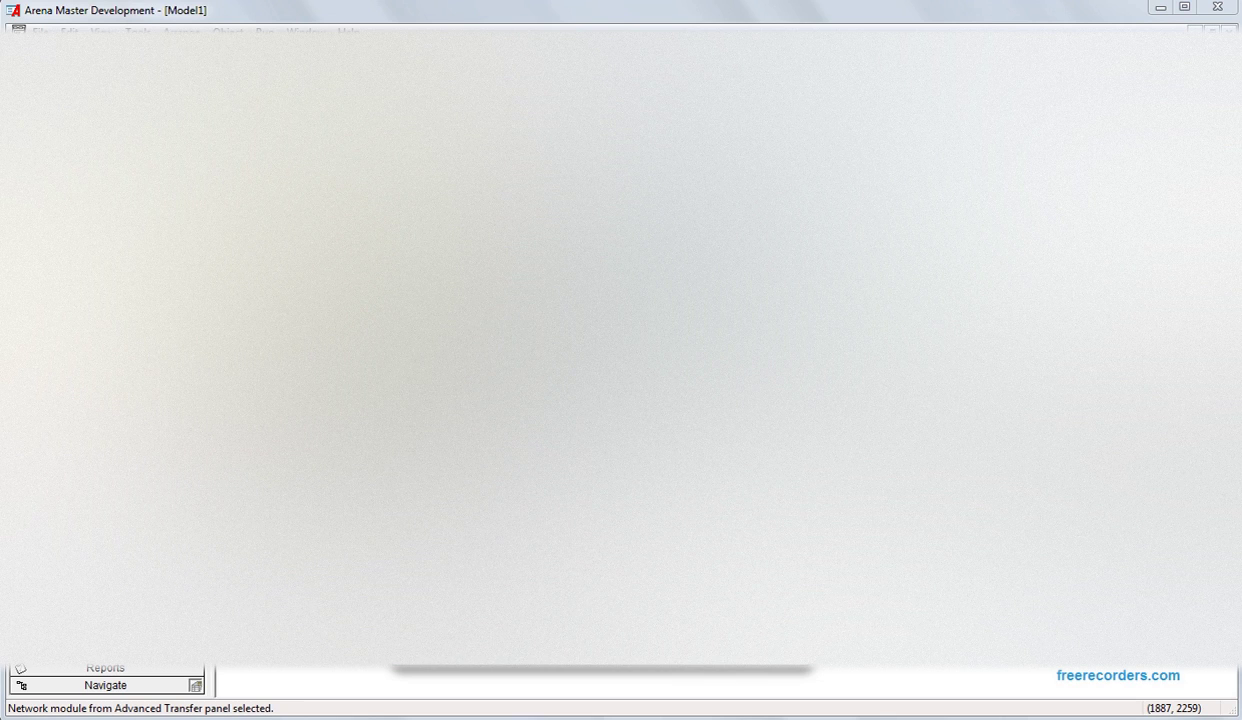
{"action": "key", "text": "Return"}
{"action": "key", "text": "Escape"}
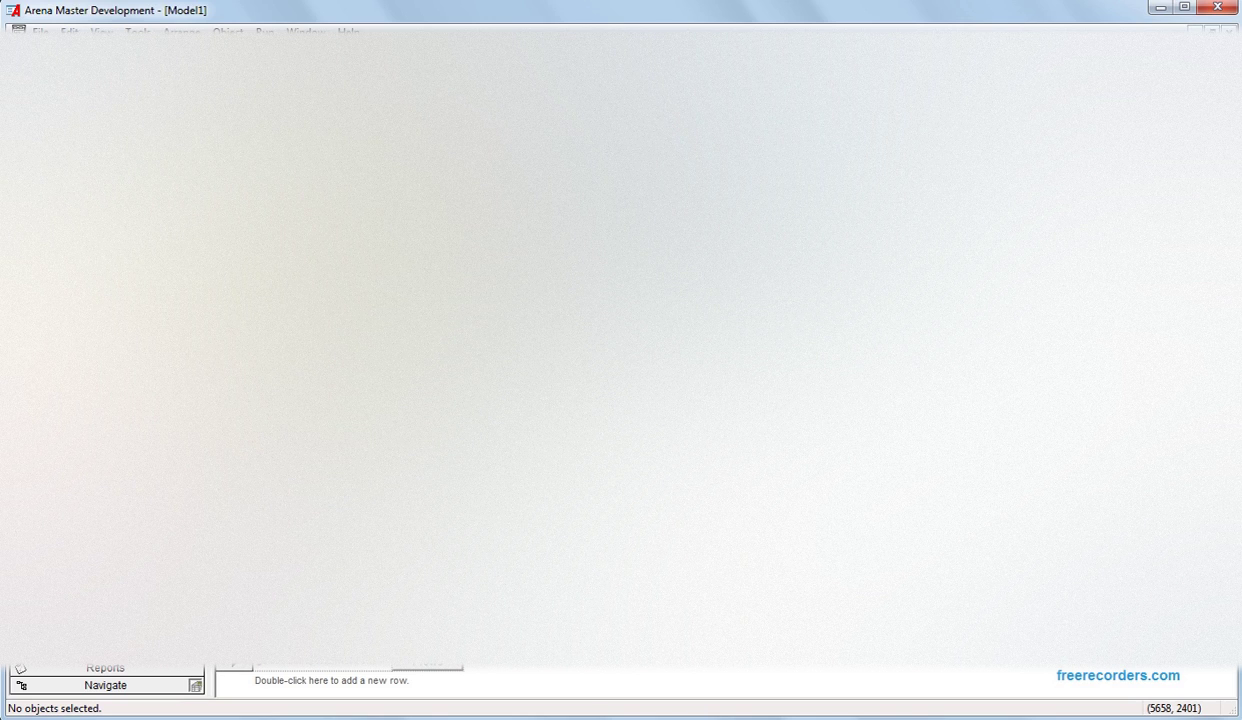
Add an intersection and a station to the network animation, enabling Parking for the station.
{"action": "left_click", "coordinate": [1000, 80]}
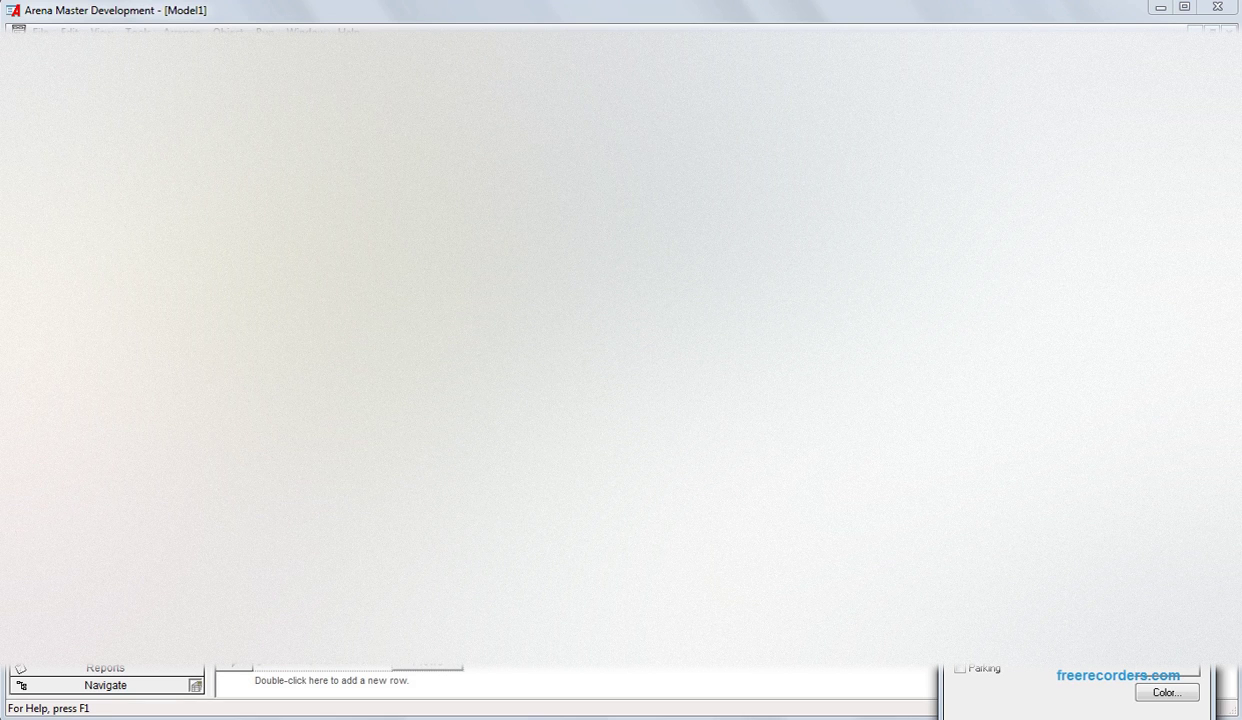
{"action": "key", "text": "Return"}
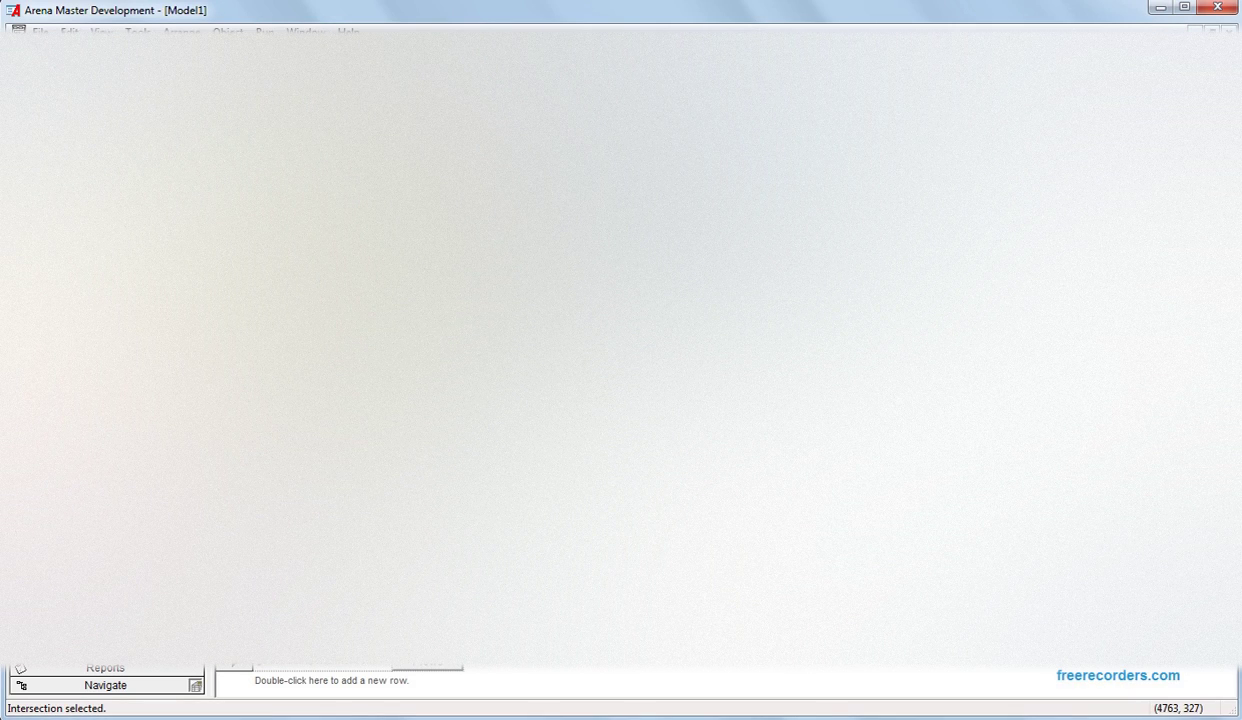
{"action": "left_click", "coordinate": [1000, 80]}
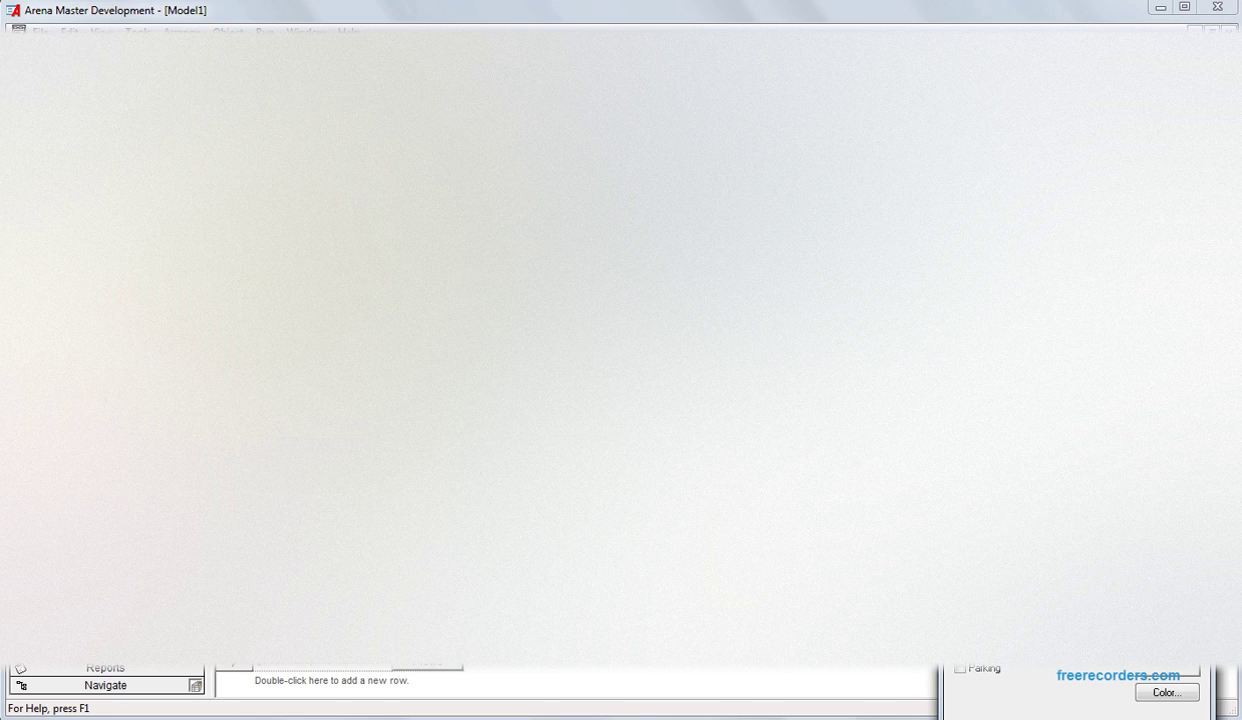
{"action": "left_click", "coordinate": [961, 669]}
{"action": "key", "text": "Return"}
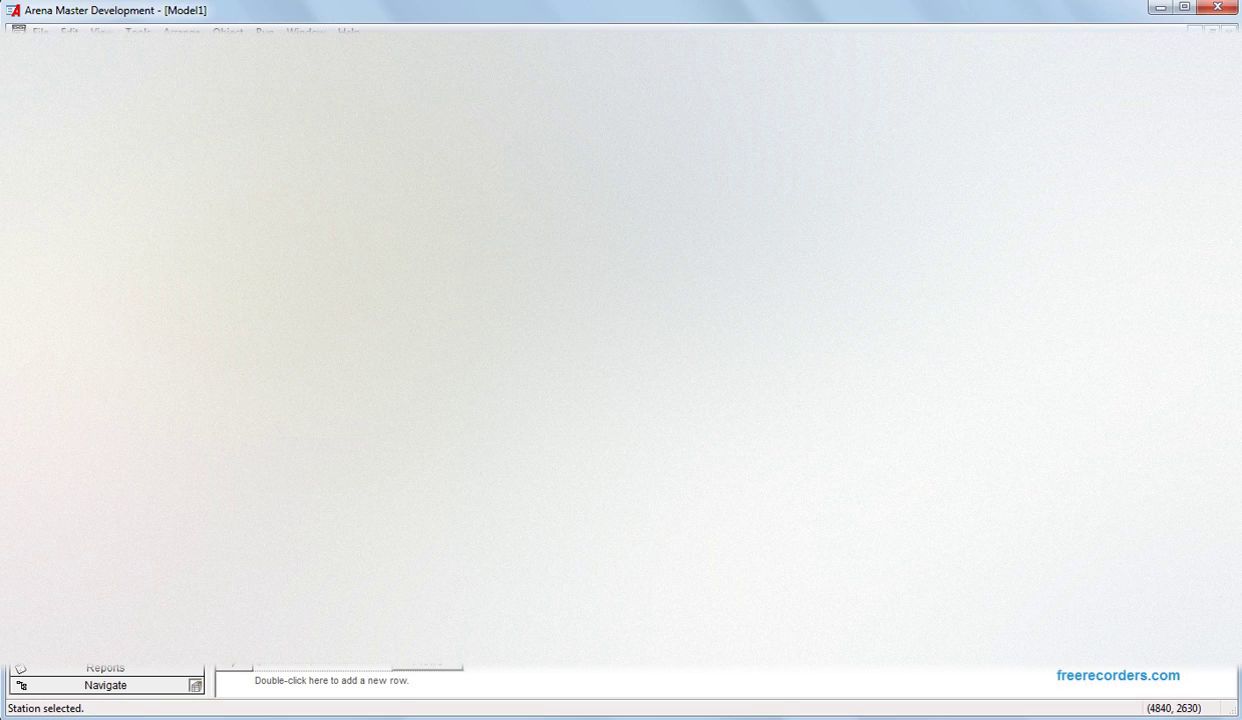
{"action": "left_click", "coordinate": [724, 380]}
{"action": "left_click_drag", "start_coordinate": [525, 150], "coordinate": [686, 418]}
{"action": "left_click", "coordinate": [692, 448]}
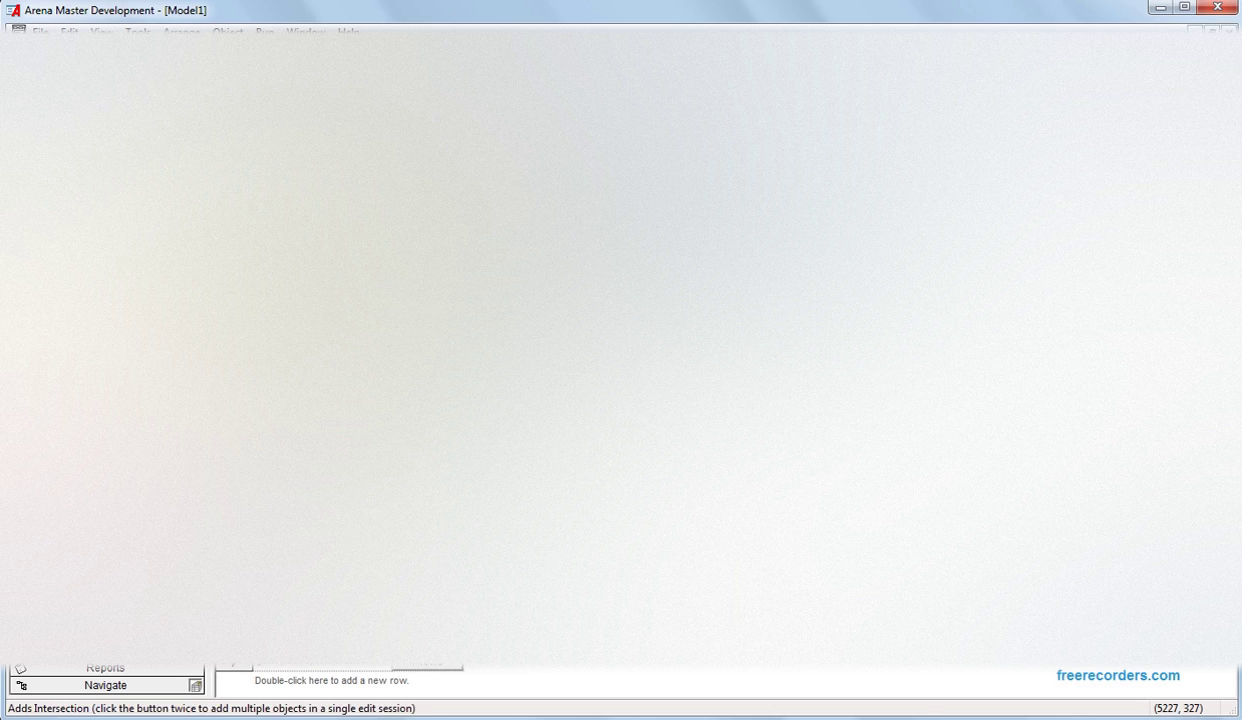
Place two more intersections in the network animation without Parking.
{"action": "left_click", "coordinate": [505, 105]}
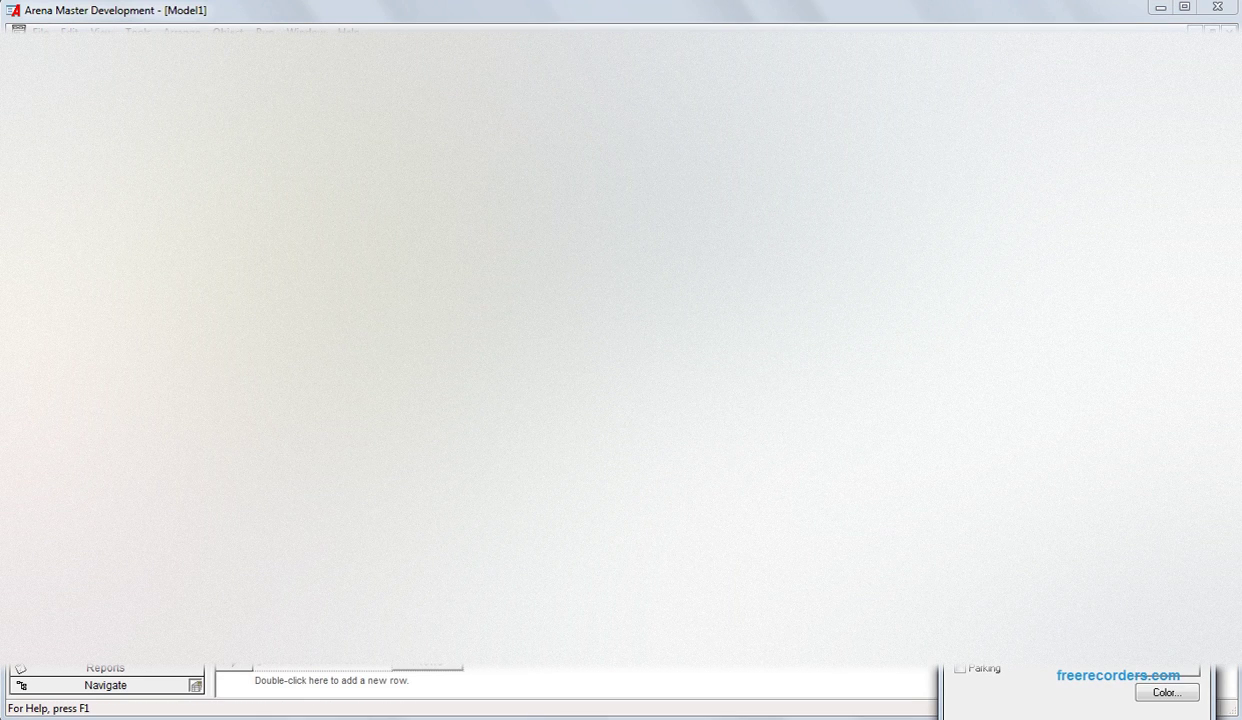
{"action": "key", "text": "Return"}
{"action": "left_click", "coordinate": [692, 448]}
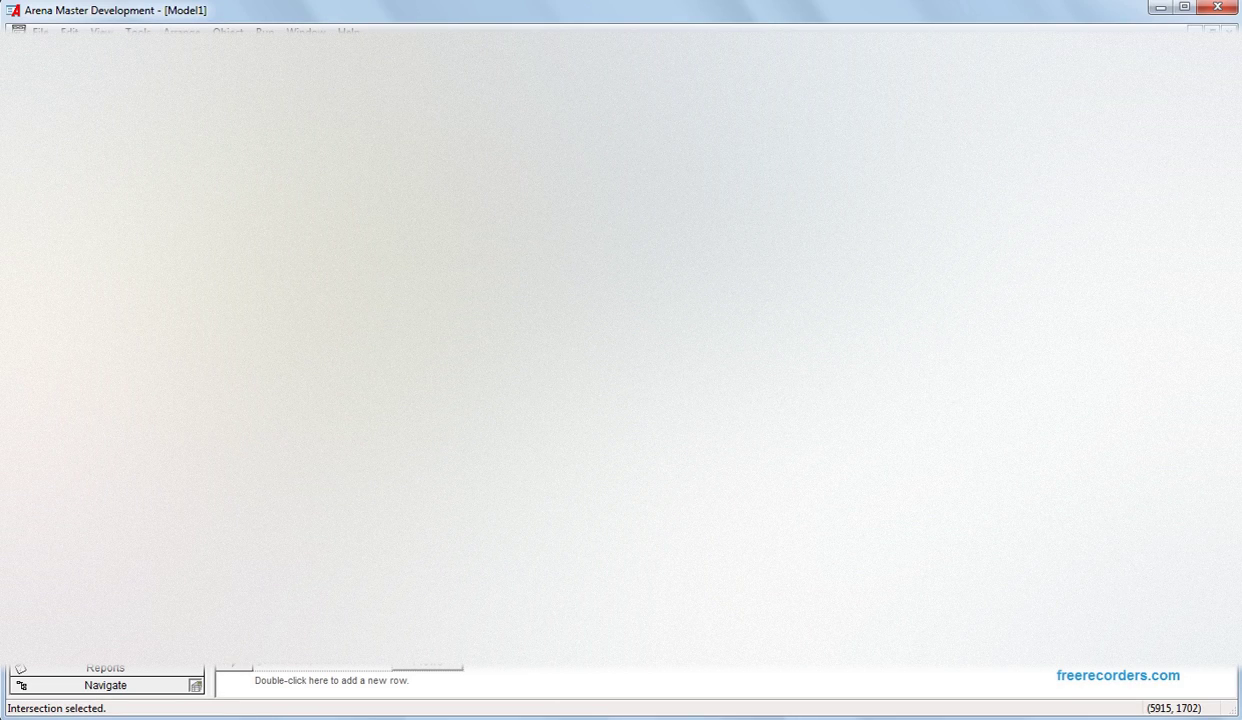
{"action": "left_click", "coordinate": [505, 105]}
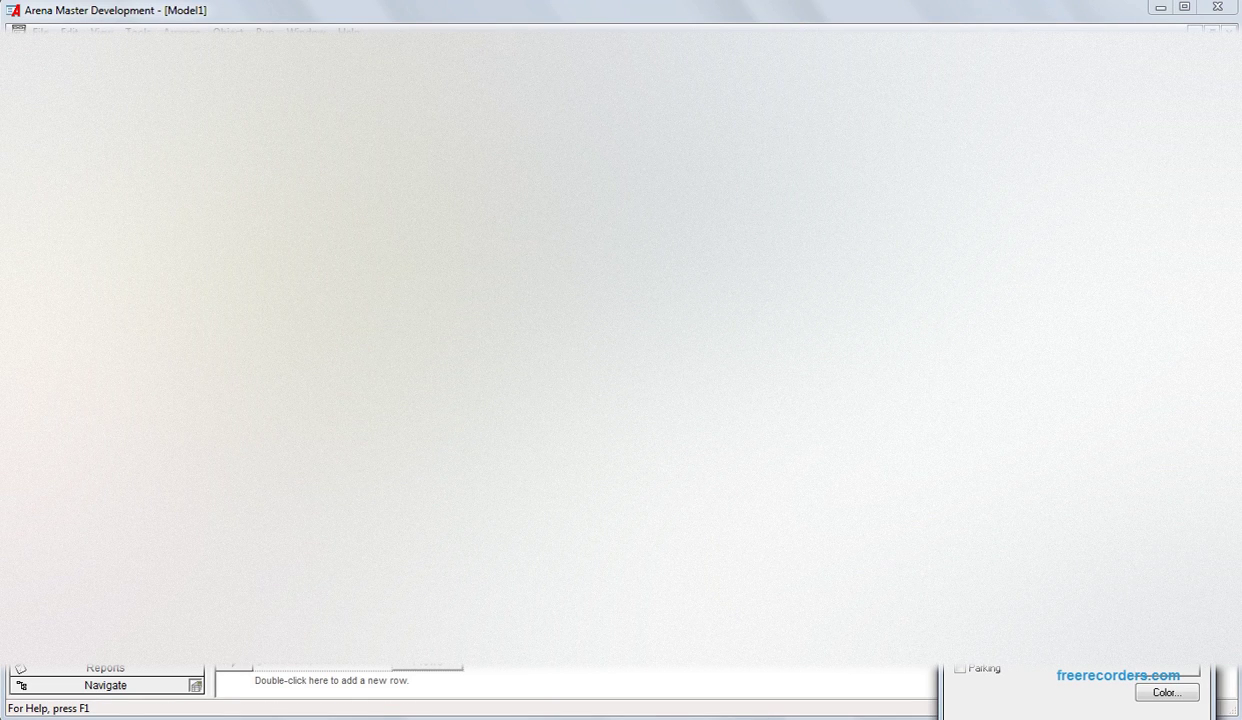
{"action": "key", "text": "Return"}
{"action": "left_click", "coordinate": [765, 255]}
{"action": "left_click", "coordinate": [790, 105]}
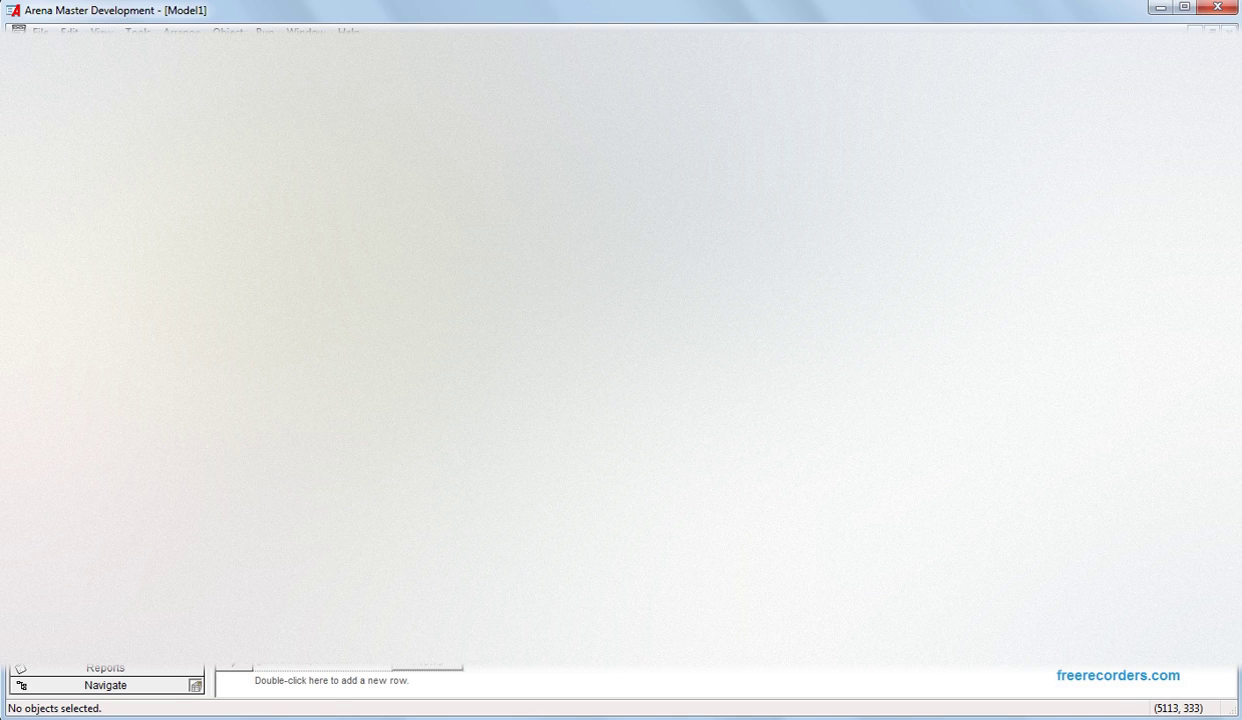
Add two more stations with Parking enabled to the animation, assigning the second one to Main.
{"action": "left_click", "coordinate": [620, 98]}
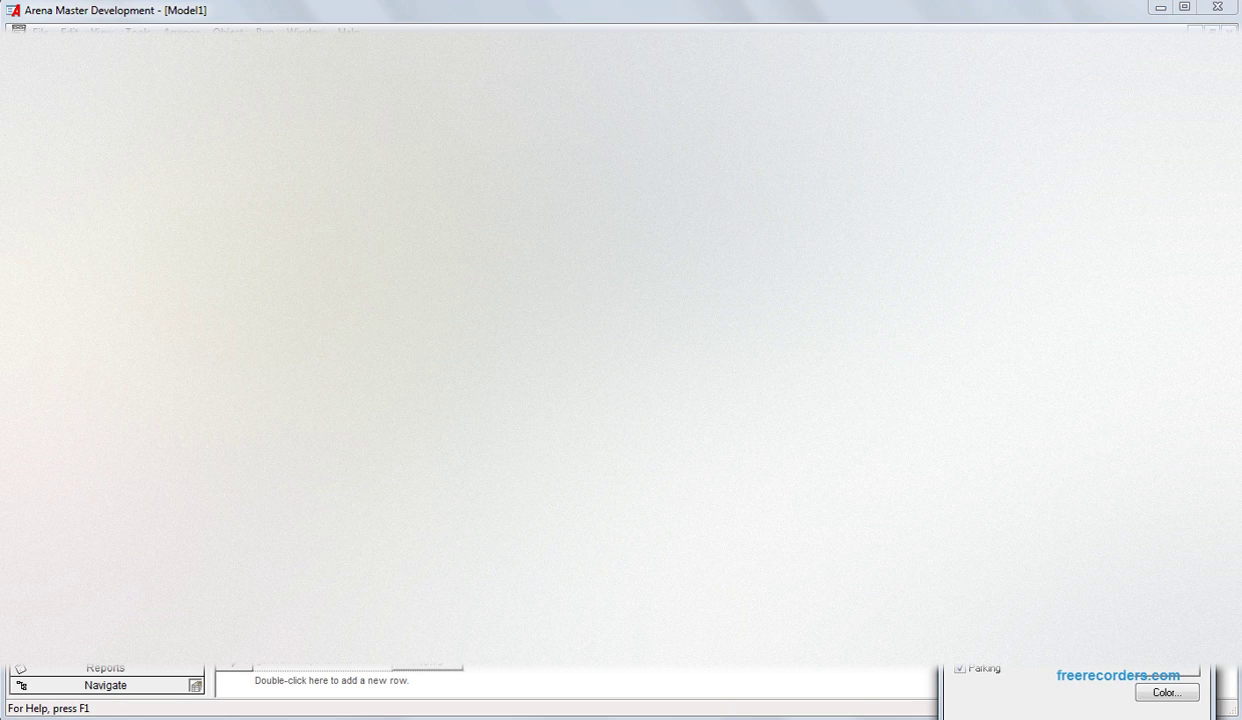
{"action": "left_click", "coordinate": [1119, 642]}
{"action": "left_click", "coordinate": [1028, 674]}
{"action": "left_click", "coordinate": [1023, 717]}
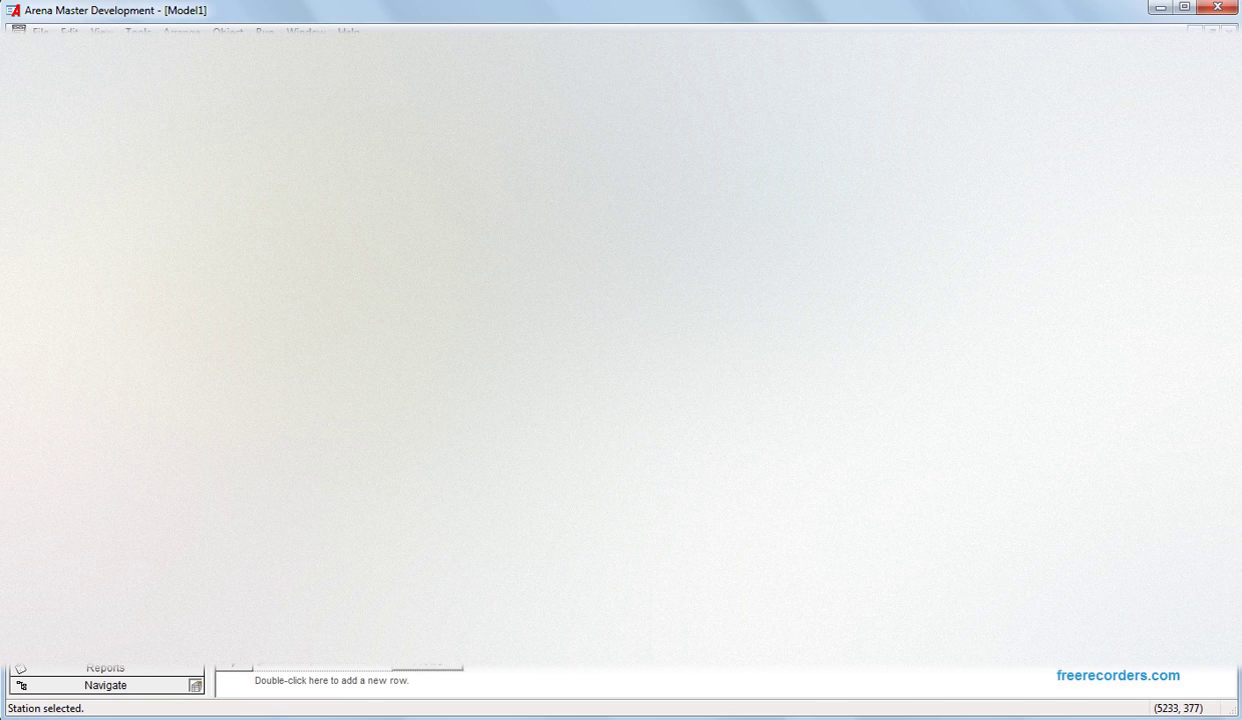
{"action": "left_click", "coordinate": [620, 98]}
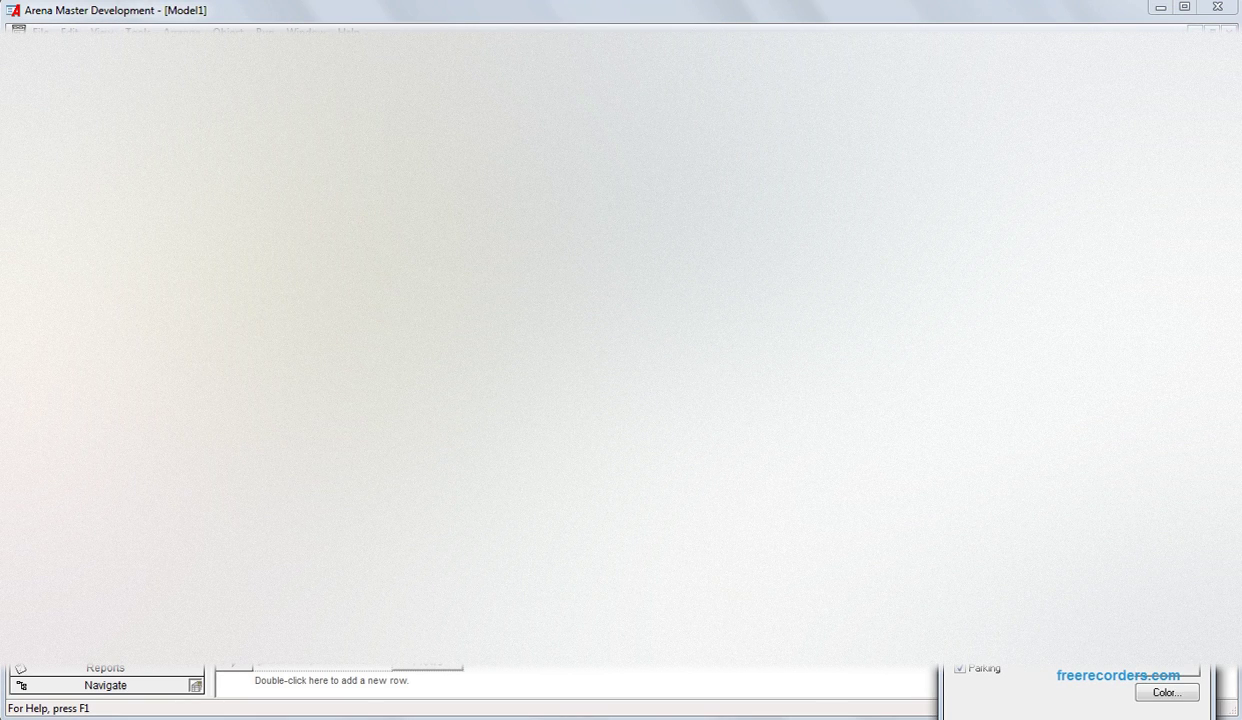
{"action": "left_click", "coordinate": [1118, 644]}
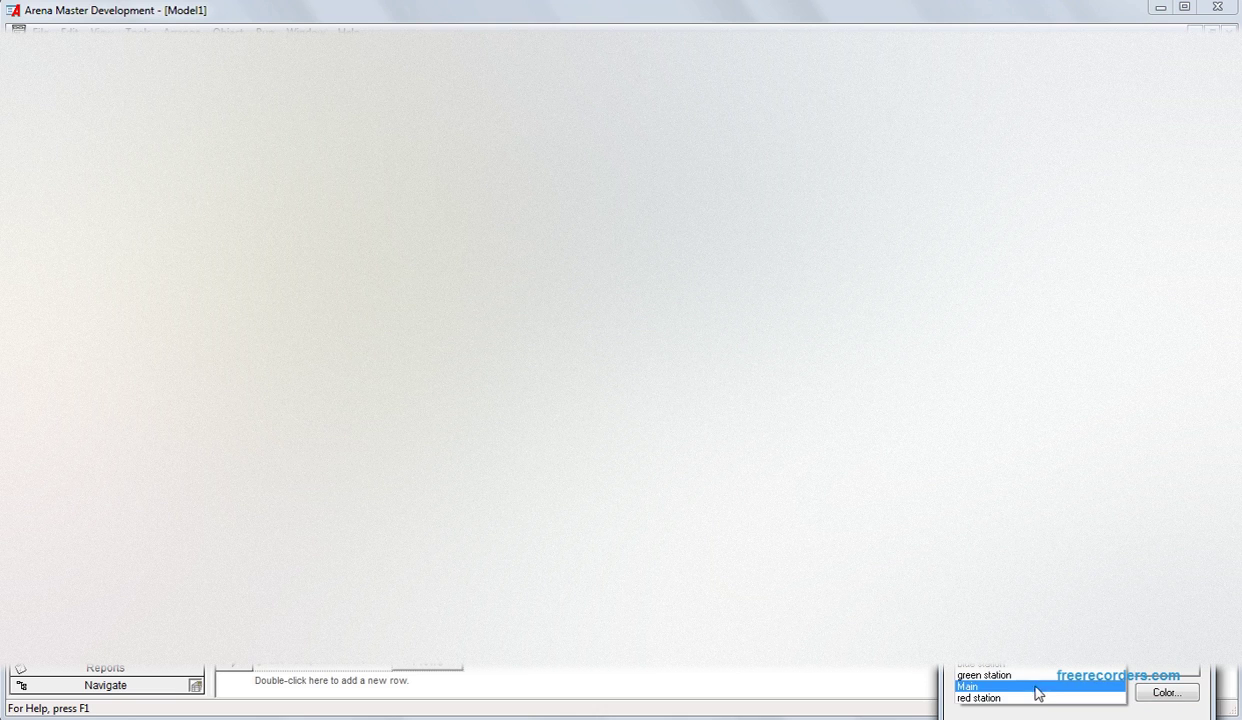
{"action": "left_click", "coordinate": [1040, 698]}
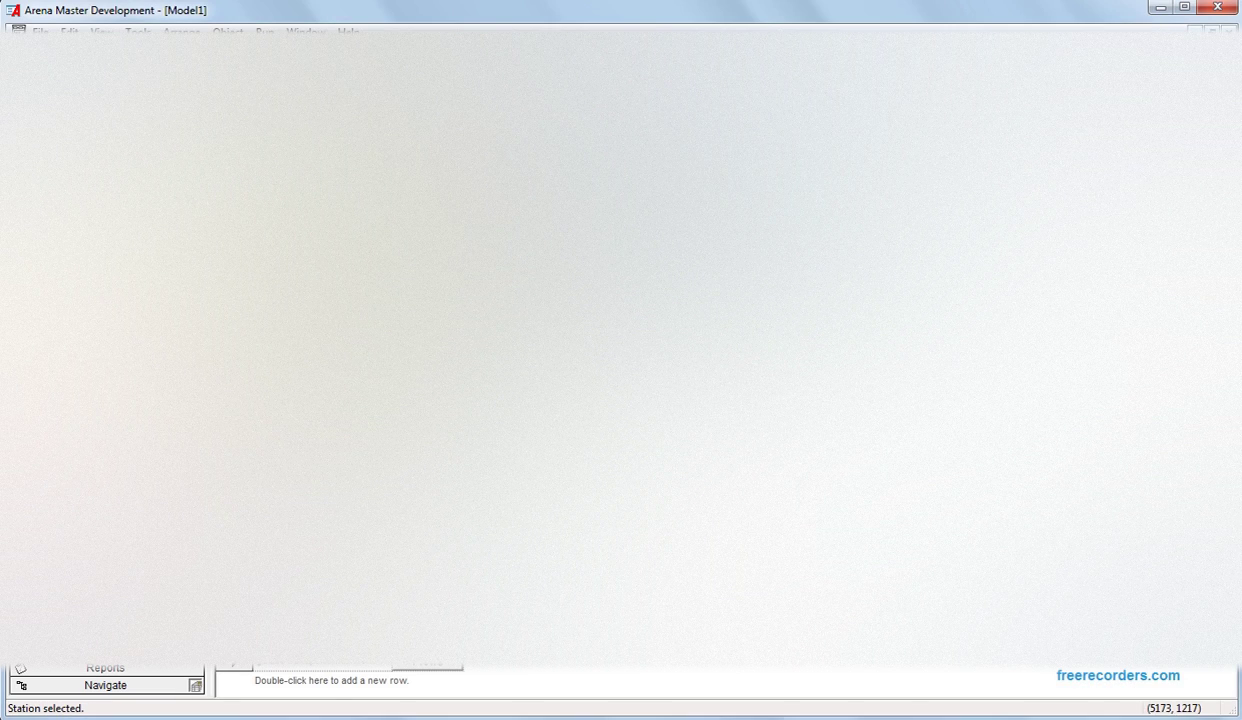
Add a further station to the animation and select its station identifier.
{"action": "left_click", "coordinate": [620, 98]}
{"action": "left_click", "coordinate": [1118, 644]}
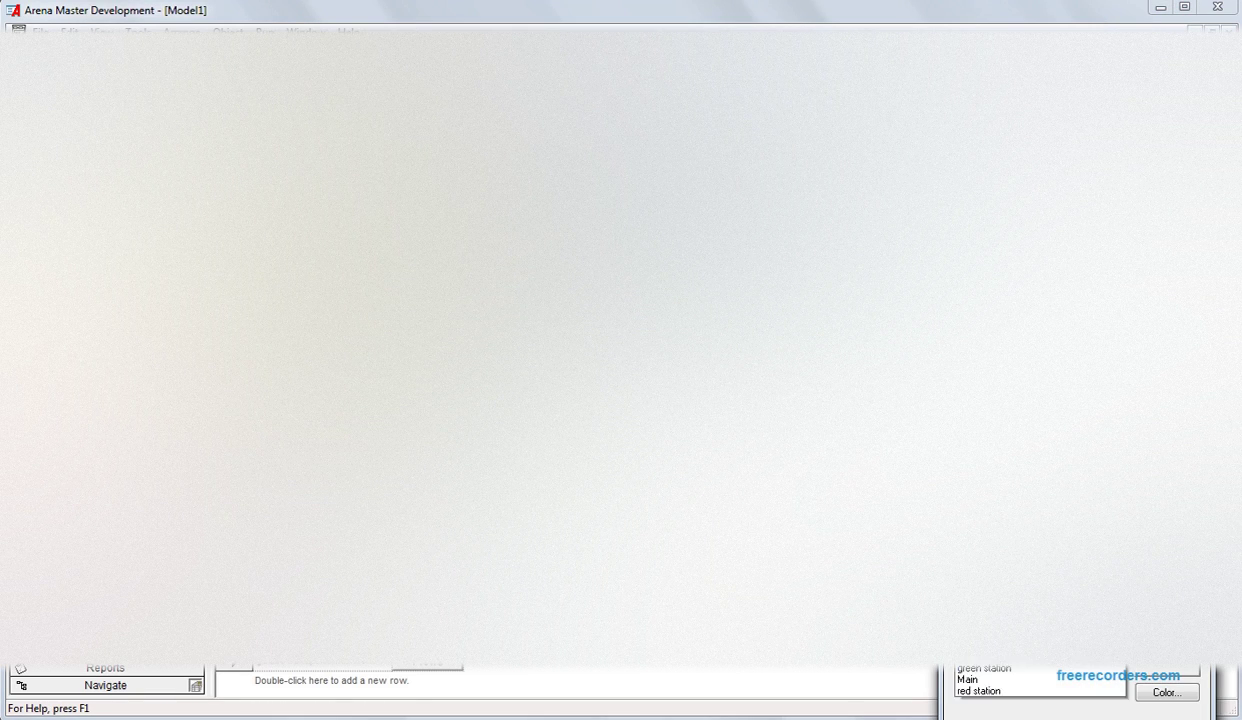
{"action": "left_click", "coordinate": [1037, 676]}
{"action": "key", "text": "Return"}
{"action": "left_click", "coordinate": [1000, 365]}
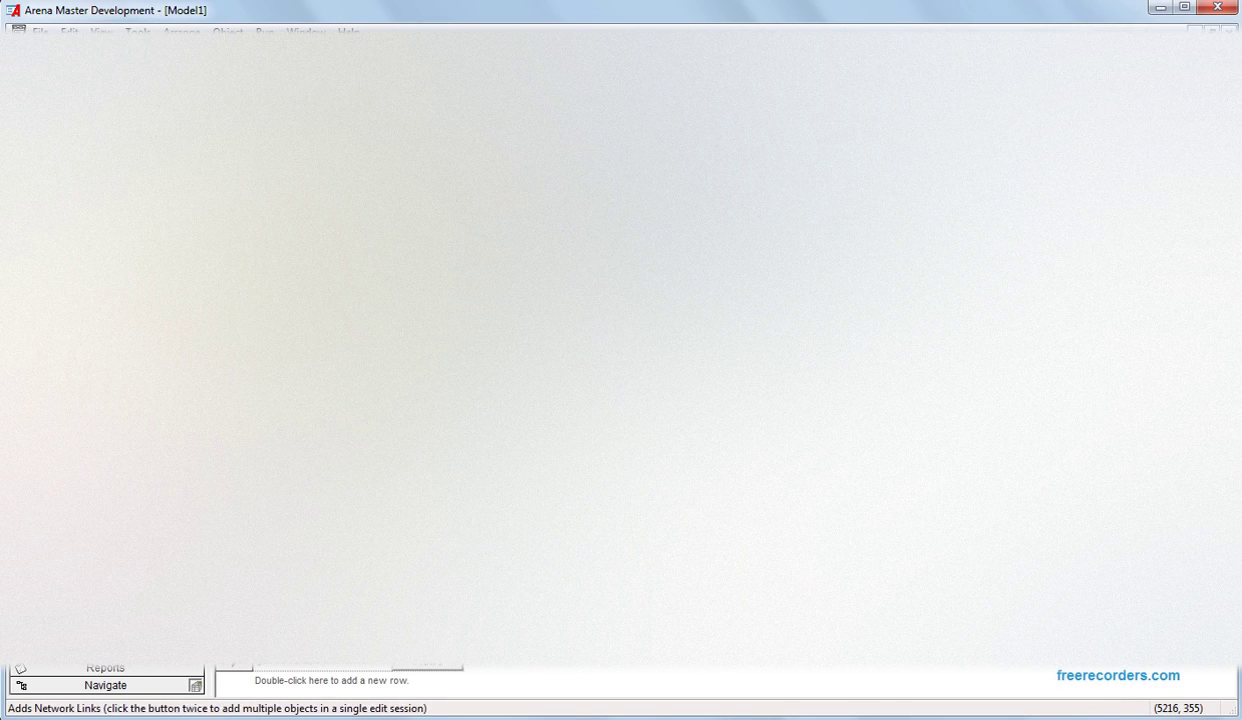
{"action": "left_click", "coordinate": [1085, 80]}
{"action": "left_click_drag", "start_coordinate": [1040, 420], "coordinate": [582, 392]}
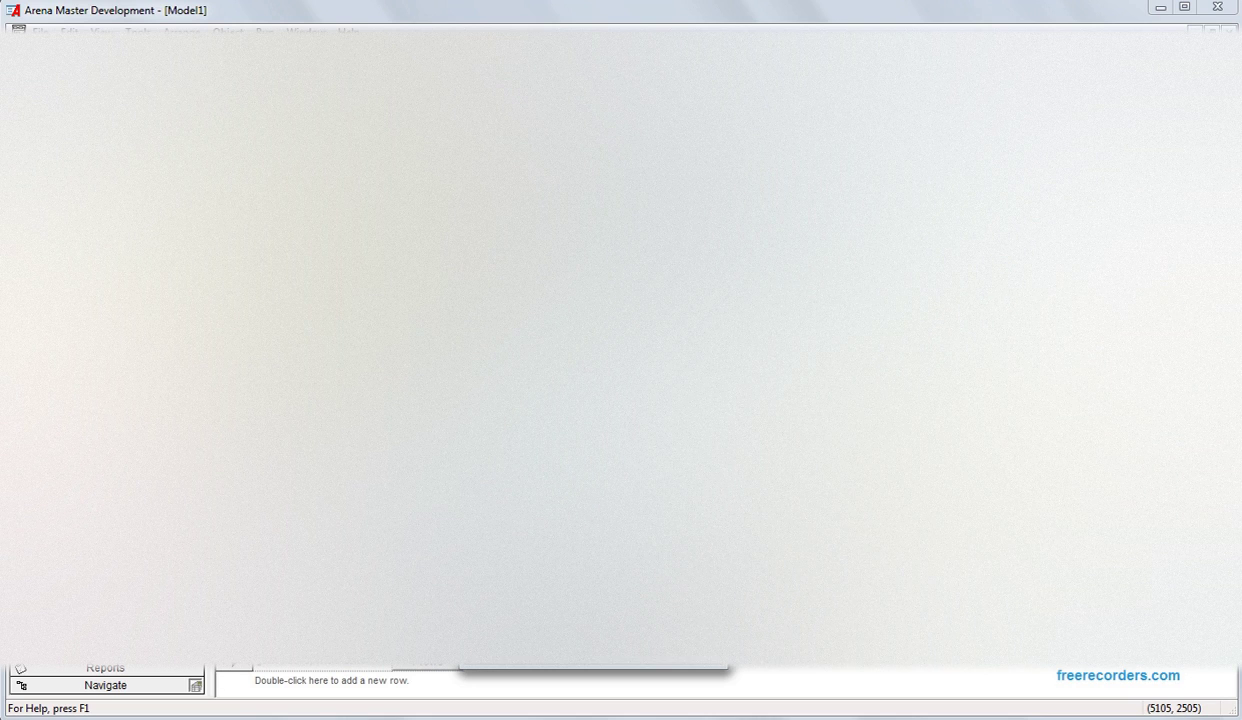
{"action": "left_click", "coordinate": [518, 648]}
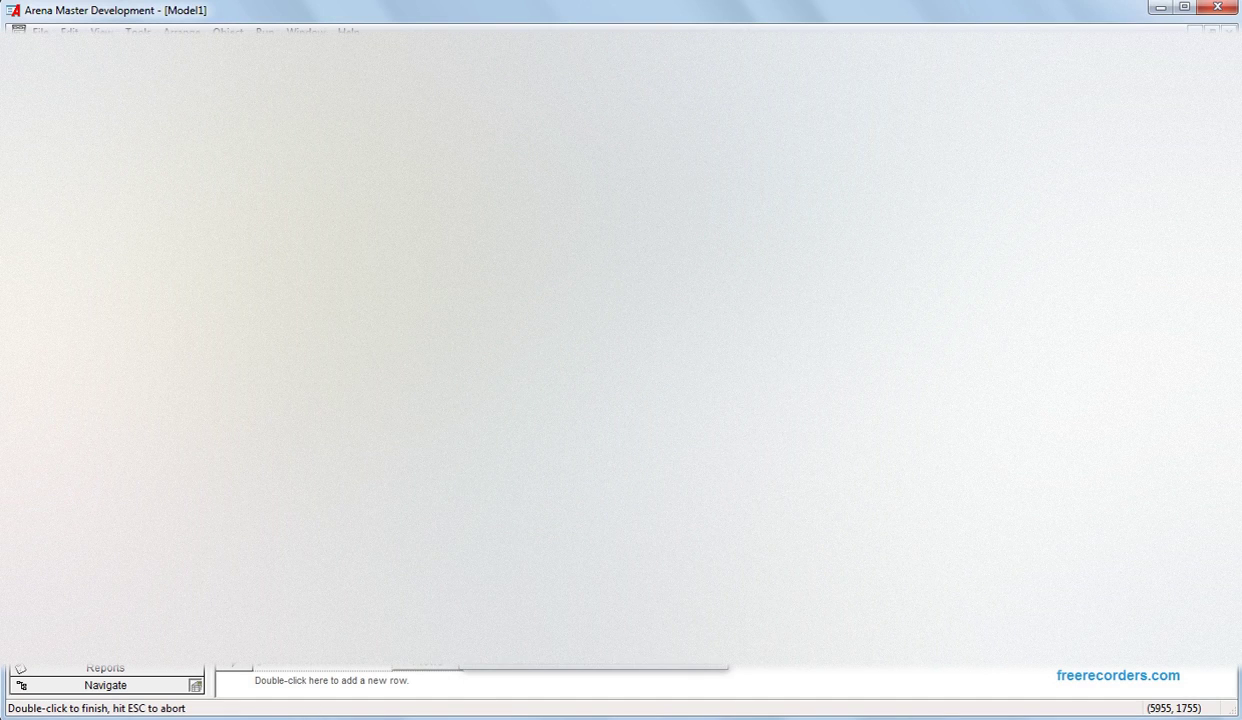
{"action": "key", "text": "Escape"}
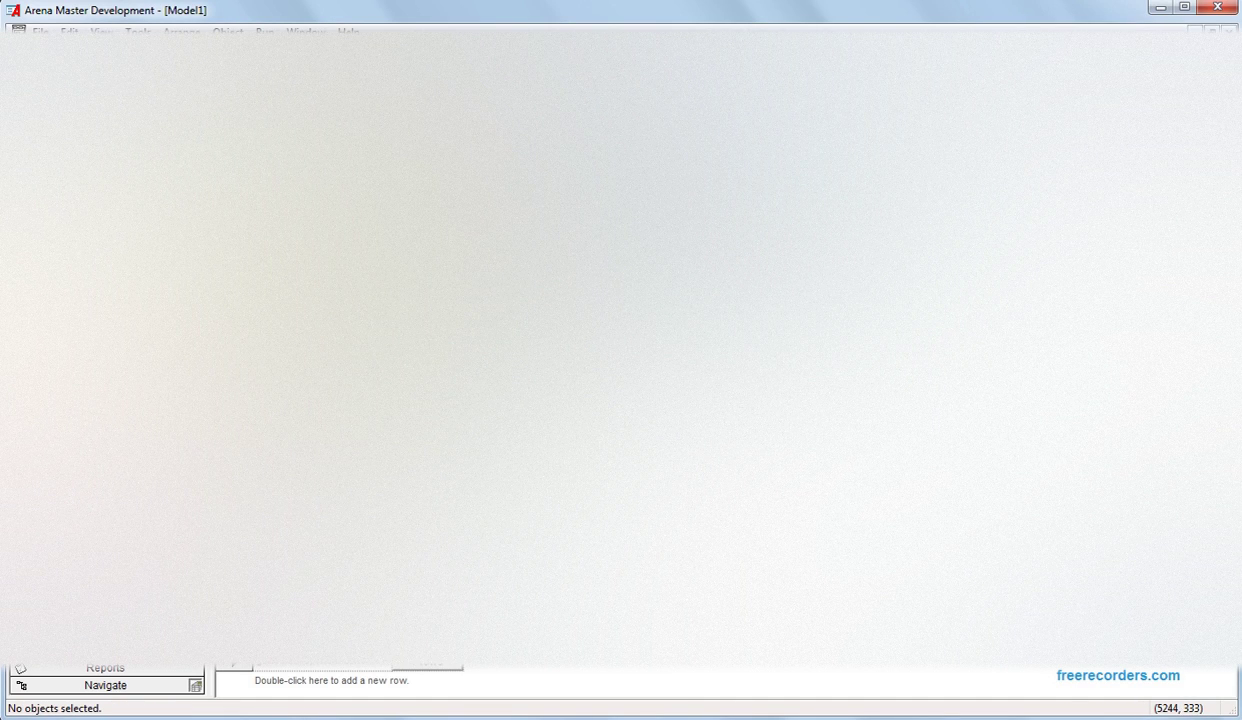
Add a network link to the animated network, accepting its link settings.
{"action": "left_click", "coordinate": [722, 94]}
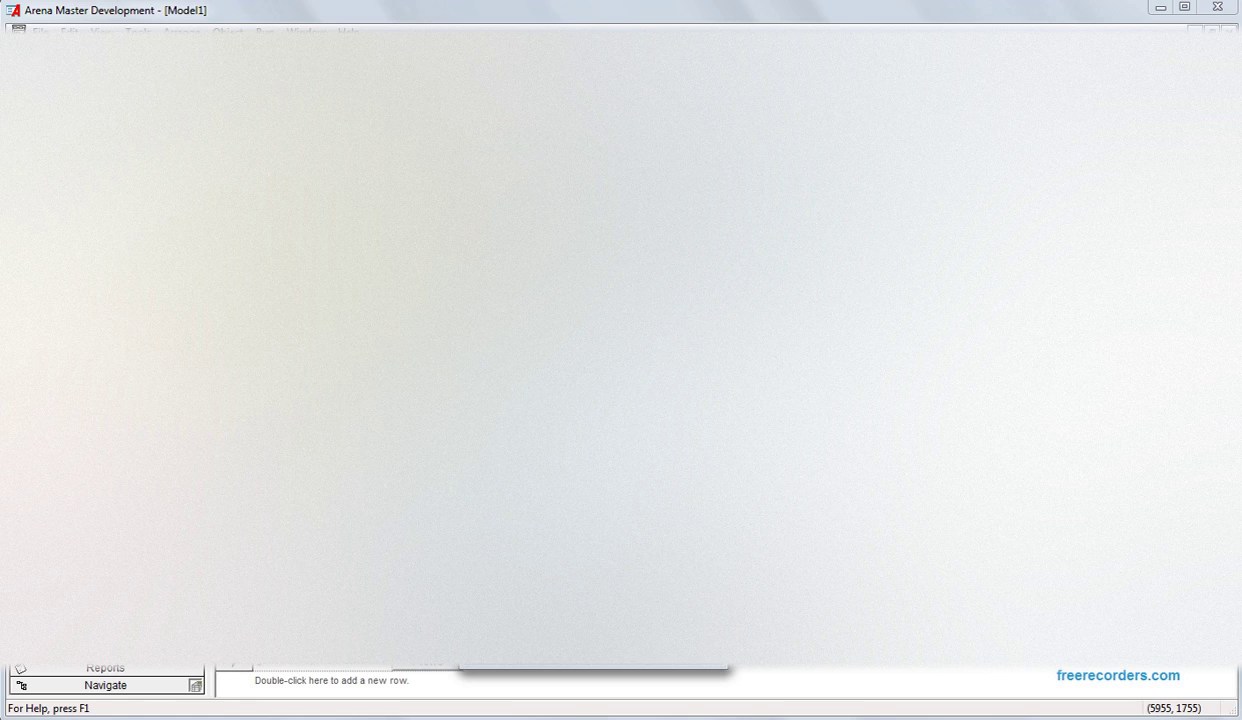
{"action": "key", "text": "Return"}
{"action": "left_click", "coordinate": [775, 385]}
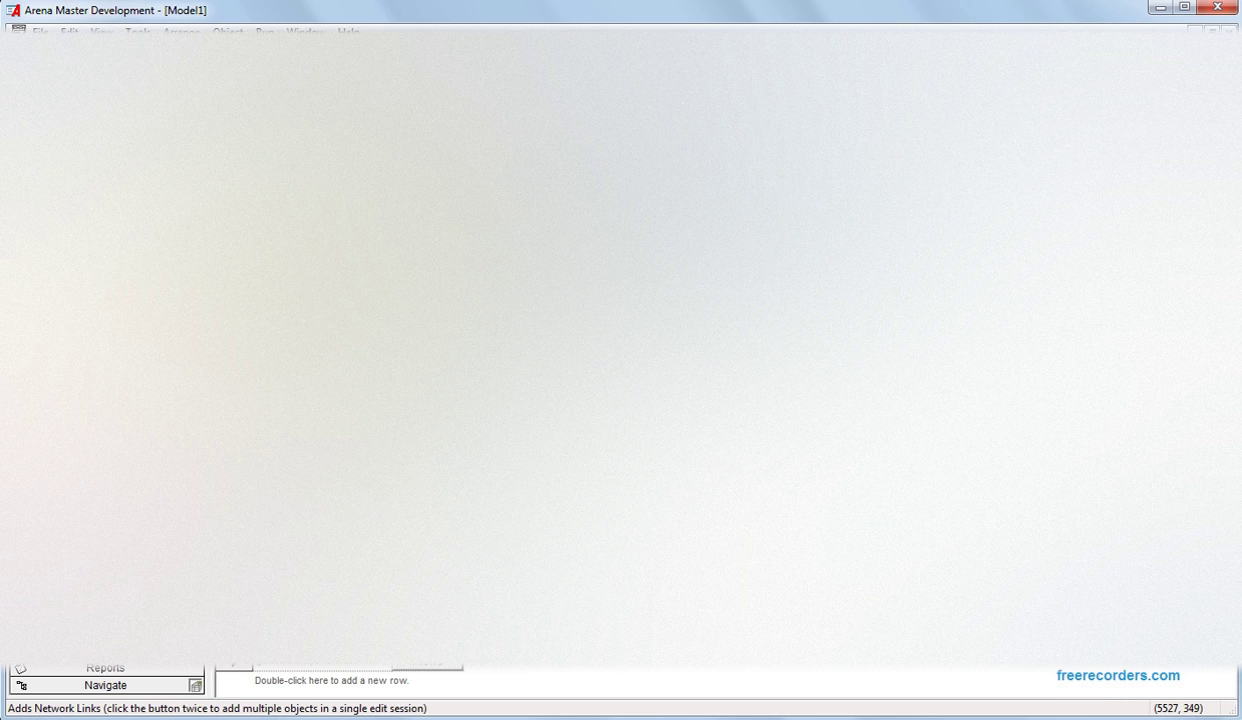
{"action": "left_click", "coordinate": [580, 95]}
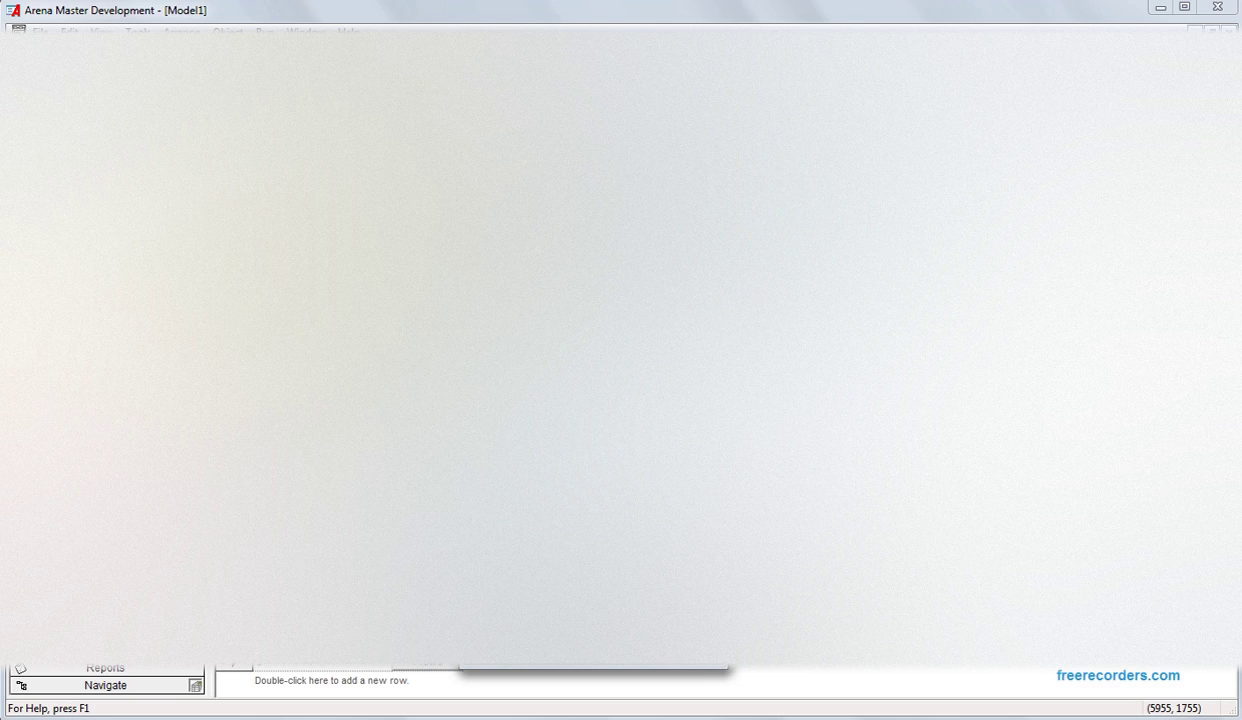
{"action": "key", "text": "Return"}
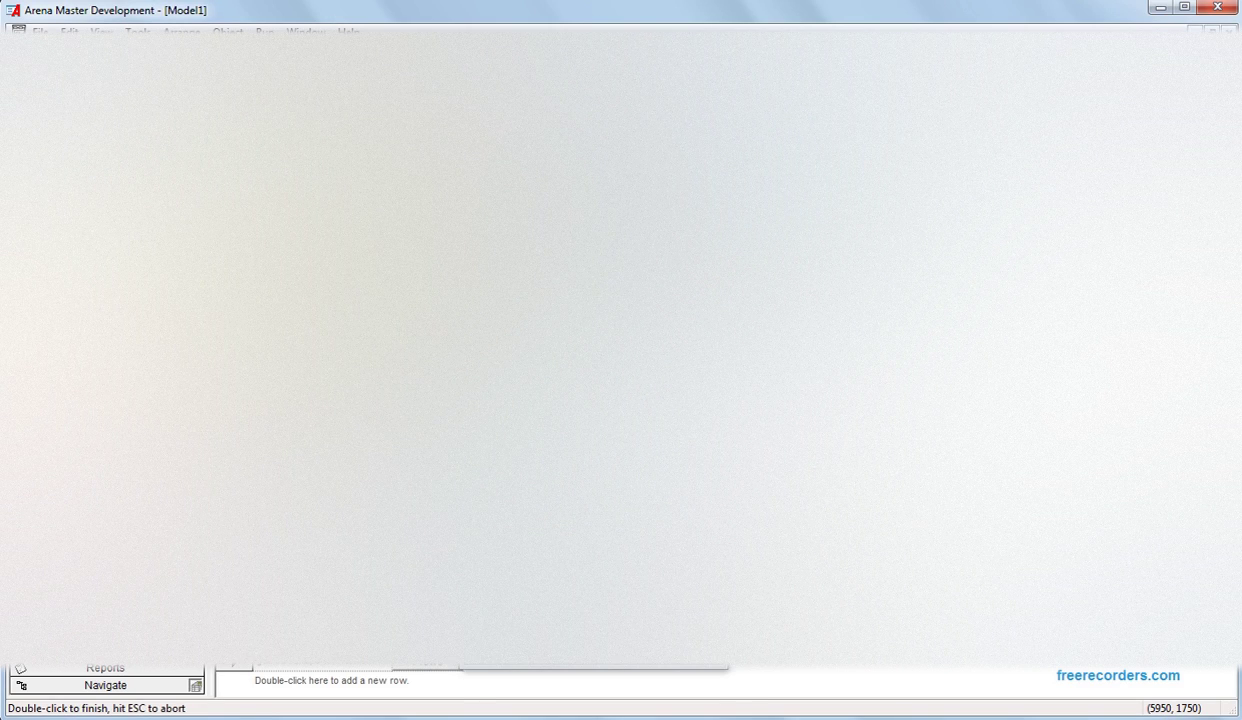
{"action": "key", "text": "Escape"}
{"action": "key", "text": "Escape"}
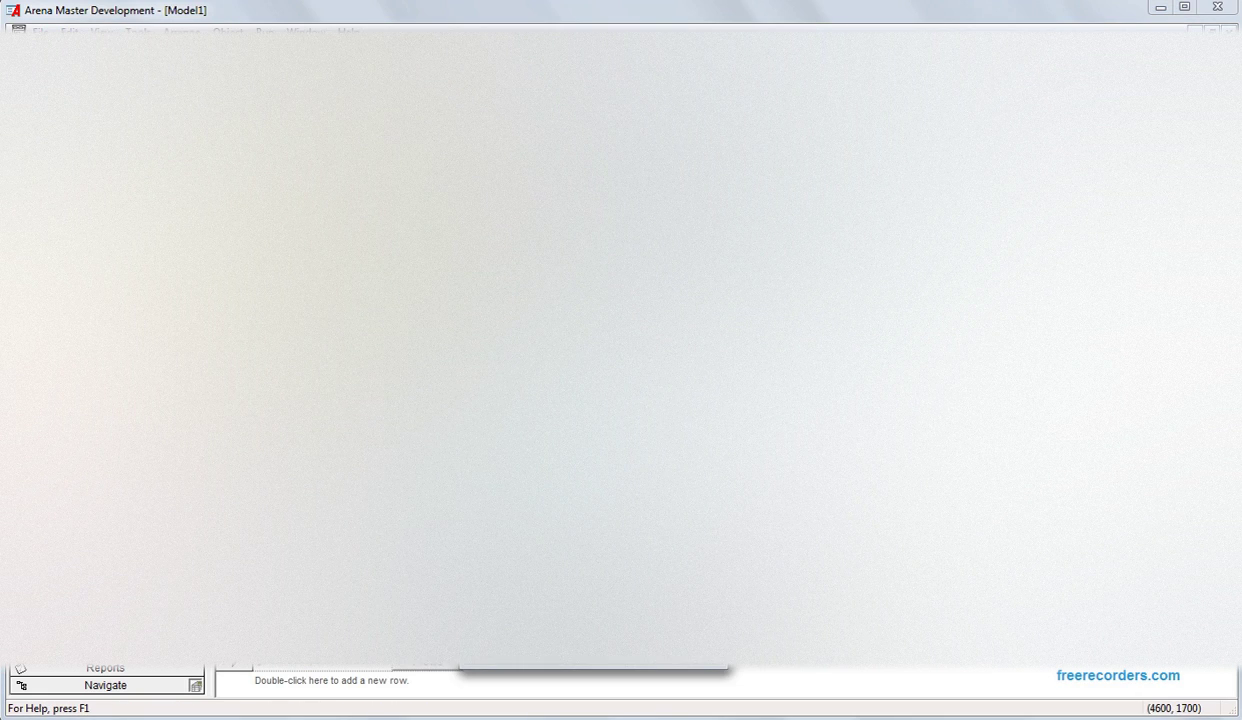
Draw two more network links in the animation, connecting their intersections.
{"action": "key", "text": "Return"}
{"action": "left_click", "coordinate": [860, 345]}
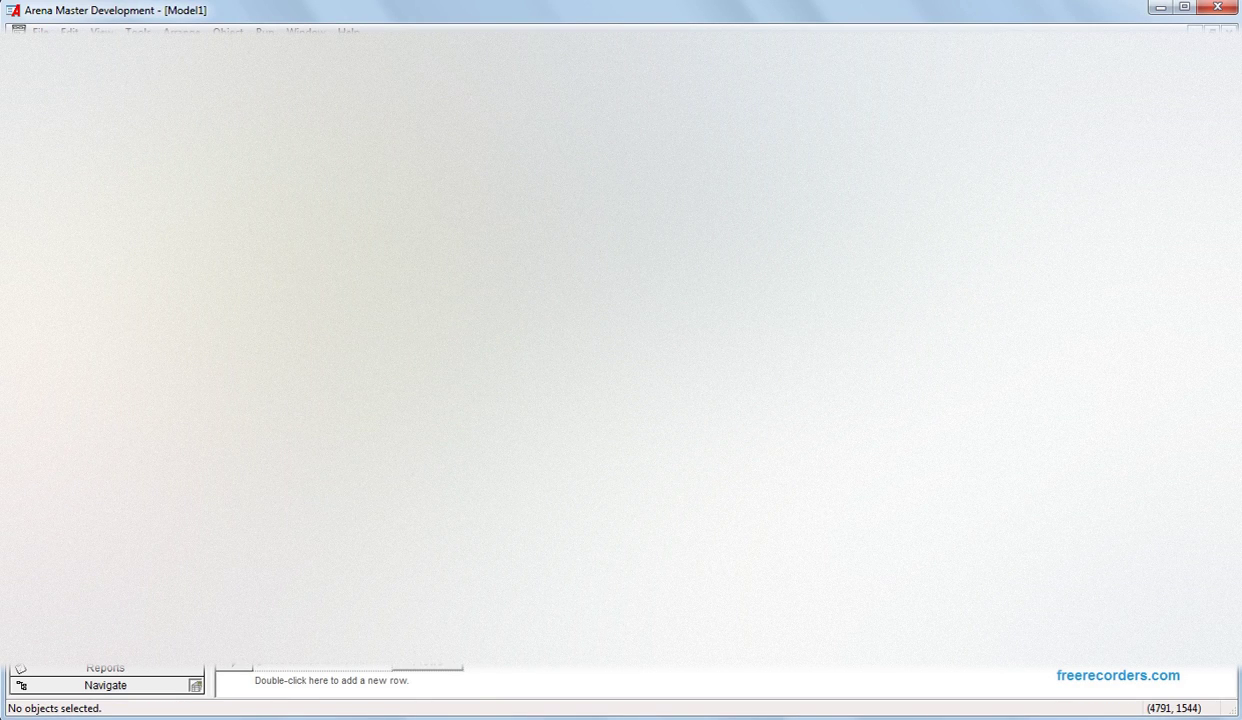
{"action": "left_click", "coordinate": [735, 75]}
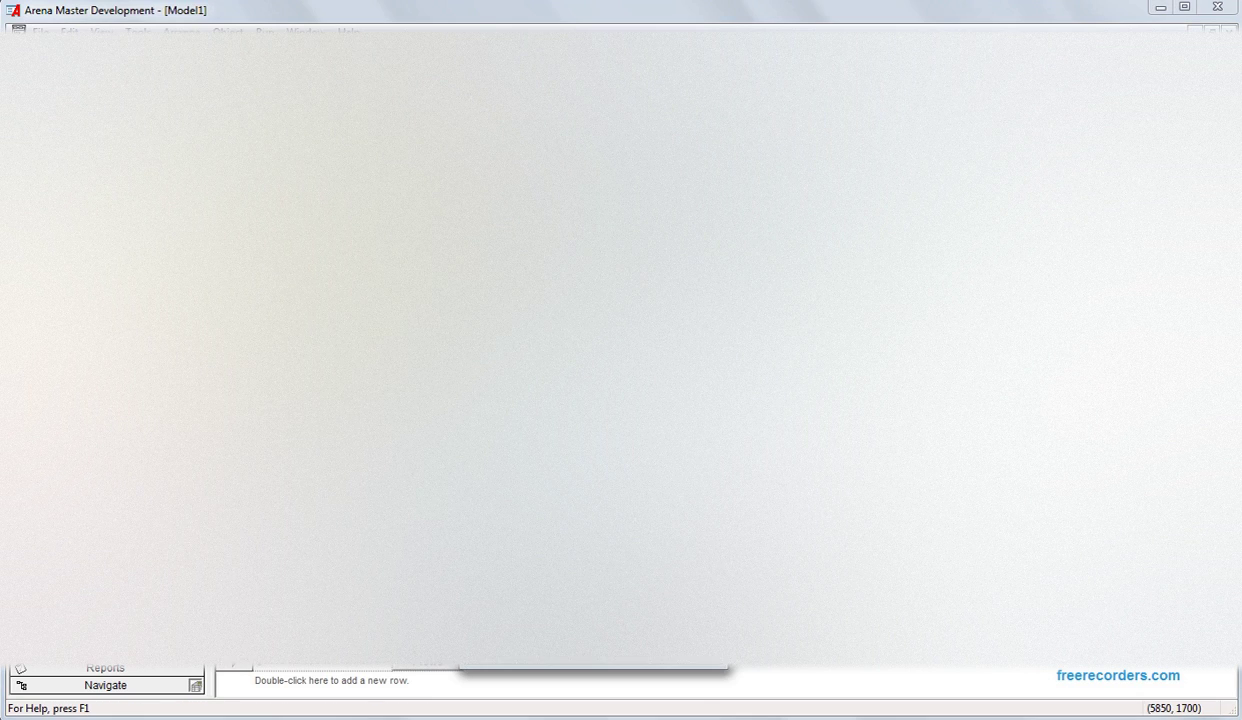
{"action": "key", "text": "Return"}
{"action": "left_click", "coordinate": [758, 263]}
{"action": "left_click", "coordinate": [725, 267]}
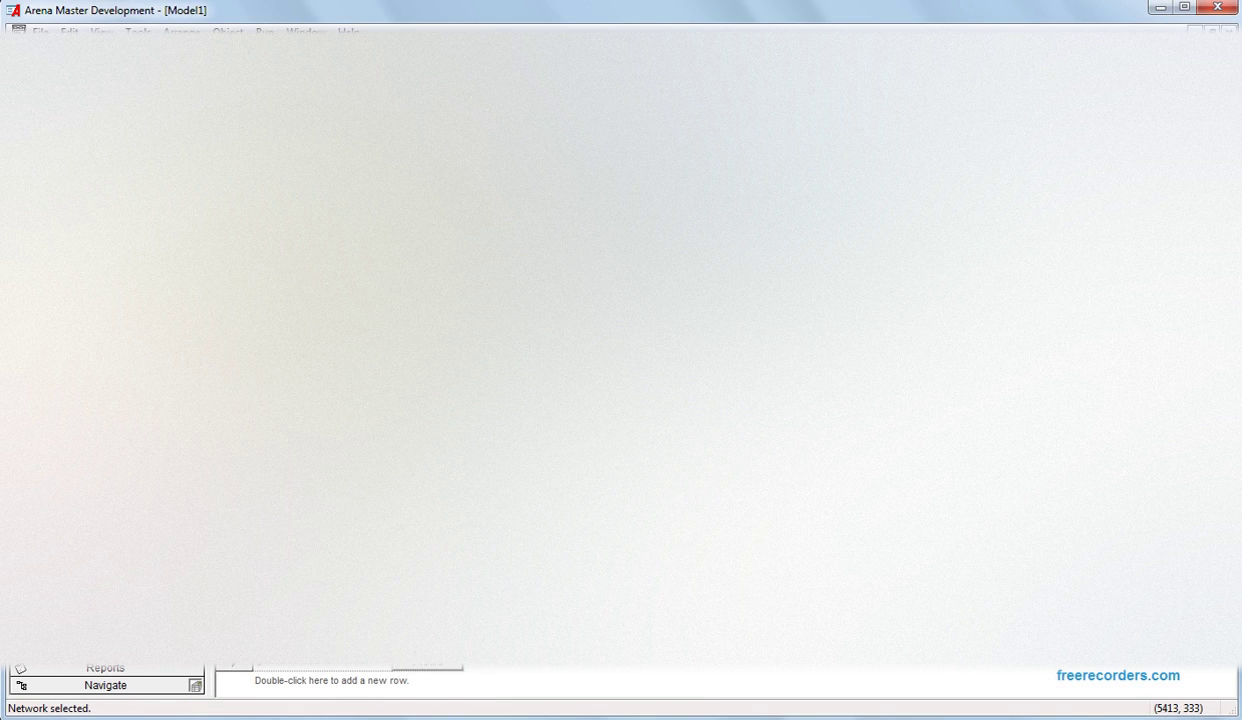
Extend the animated network with another two network links, accepting each link's settings.
{"action": "left_click", "coordinate": [735, 75]}
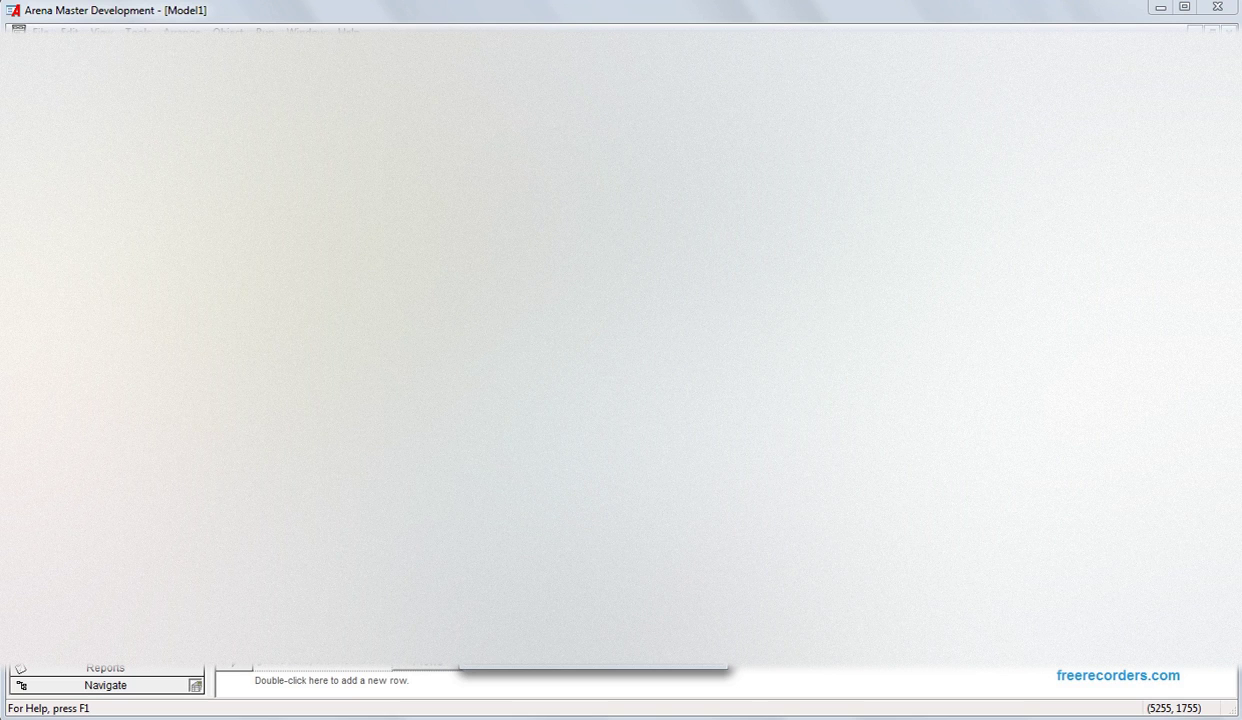
{"action": "key", "text": "Return"}
{"action": "left_click", "coordinate": [720, 269]}
{"action": "left_click", "coordinate": [678, 272]}
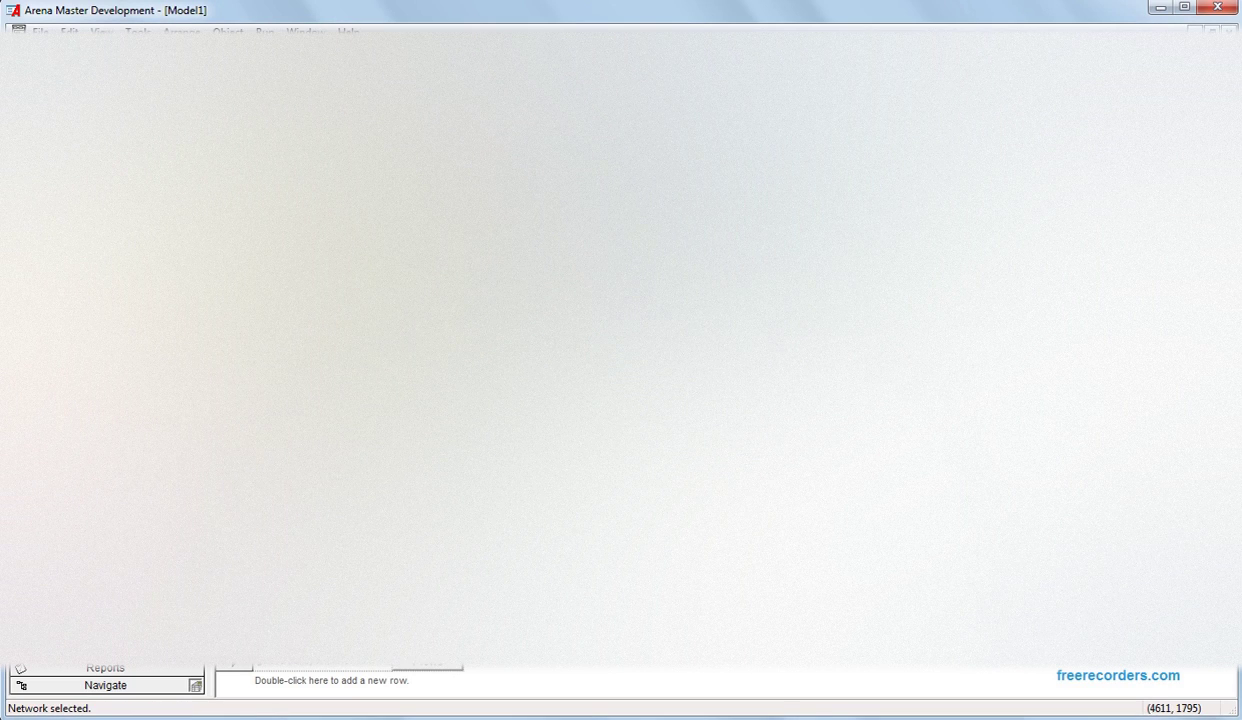
{"action": "left_click", "coordinate": [735, 75]}
{"action": "left_click", "coordinate": [550, 643]}
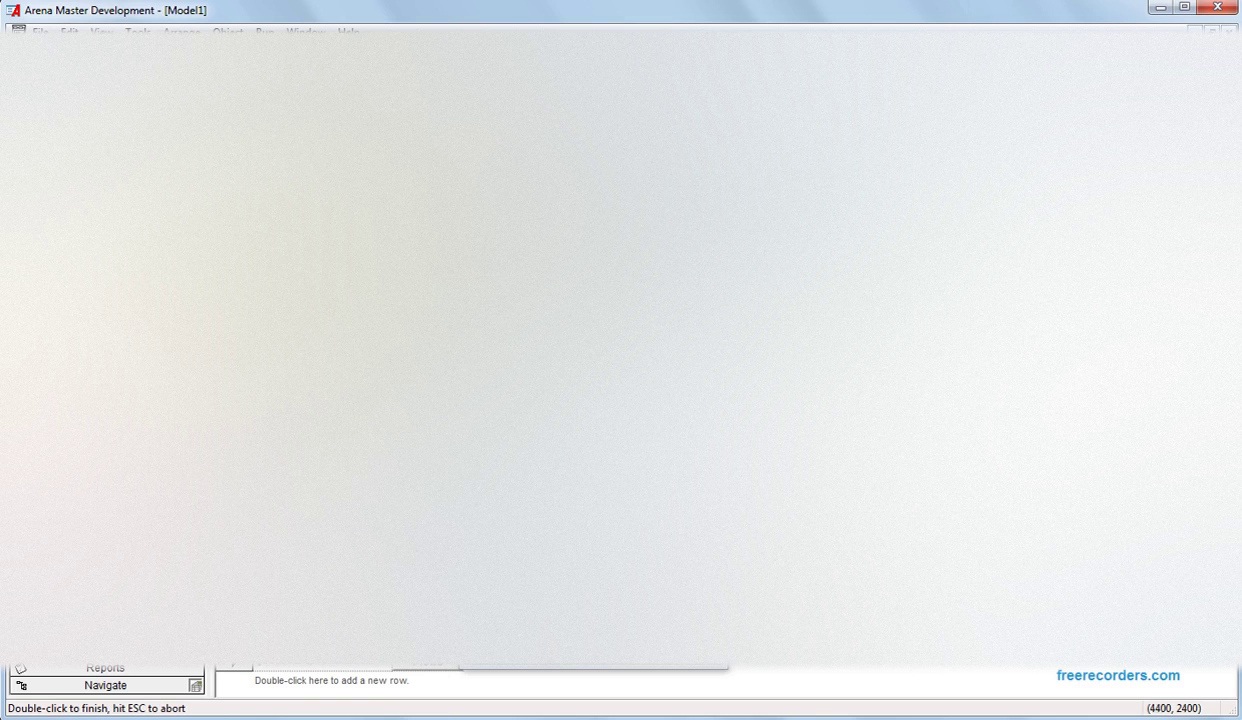
{"action": "key", "text": "Escape"}
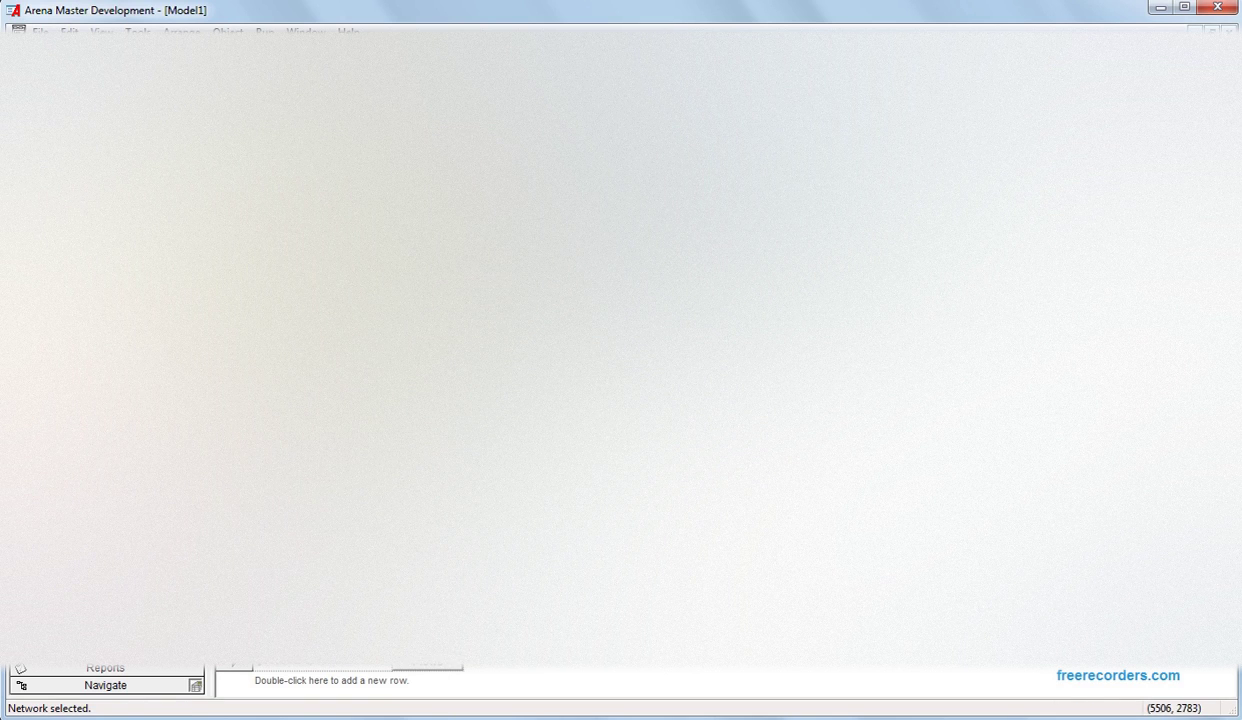